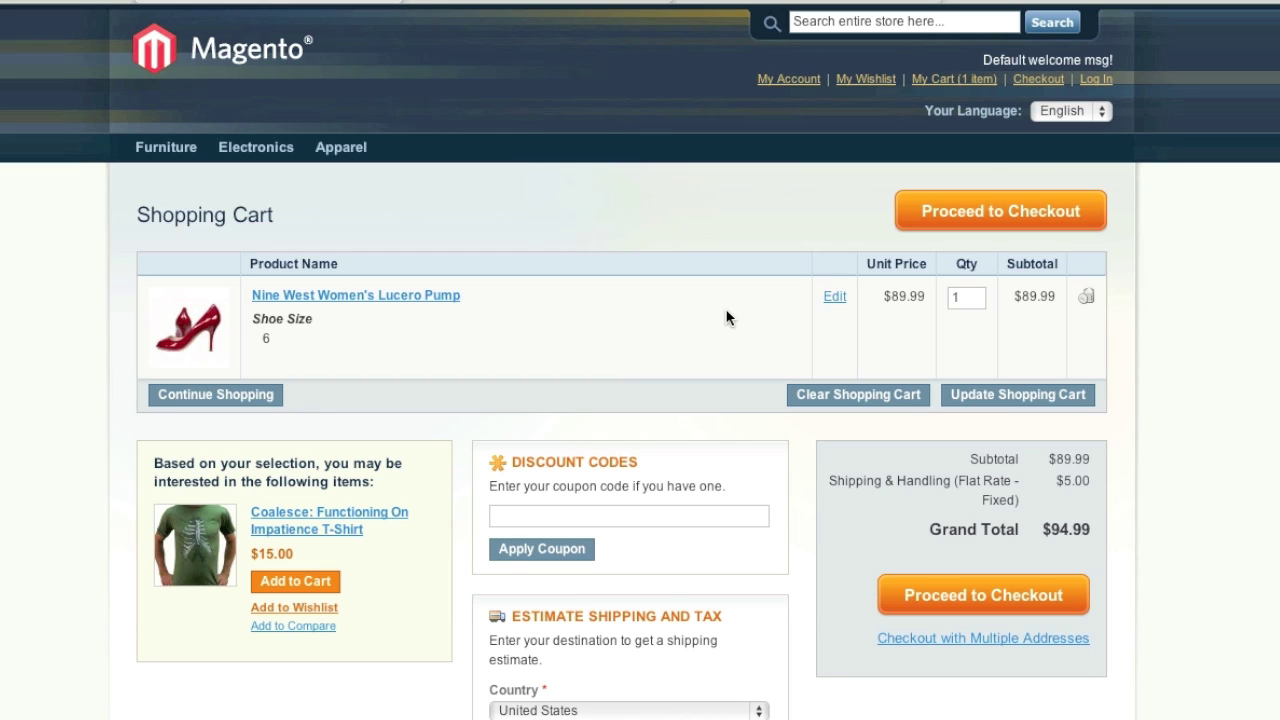
From the admin tab, start a new rule under Promotions > Shopping Cart Price Rules.
{"action": "left_click", "coordinate": [62, 5]}
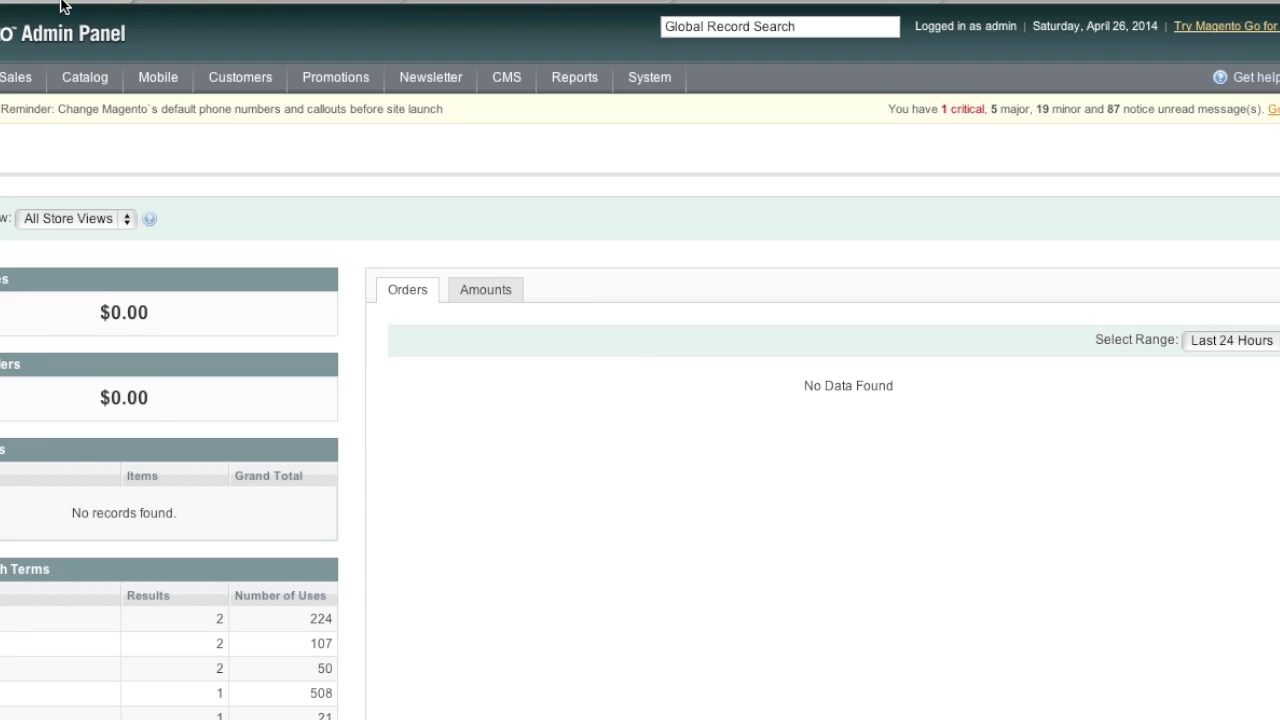
{"action": "mouse_move", "coordinate": [322, 81]}
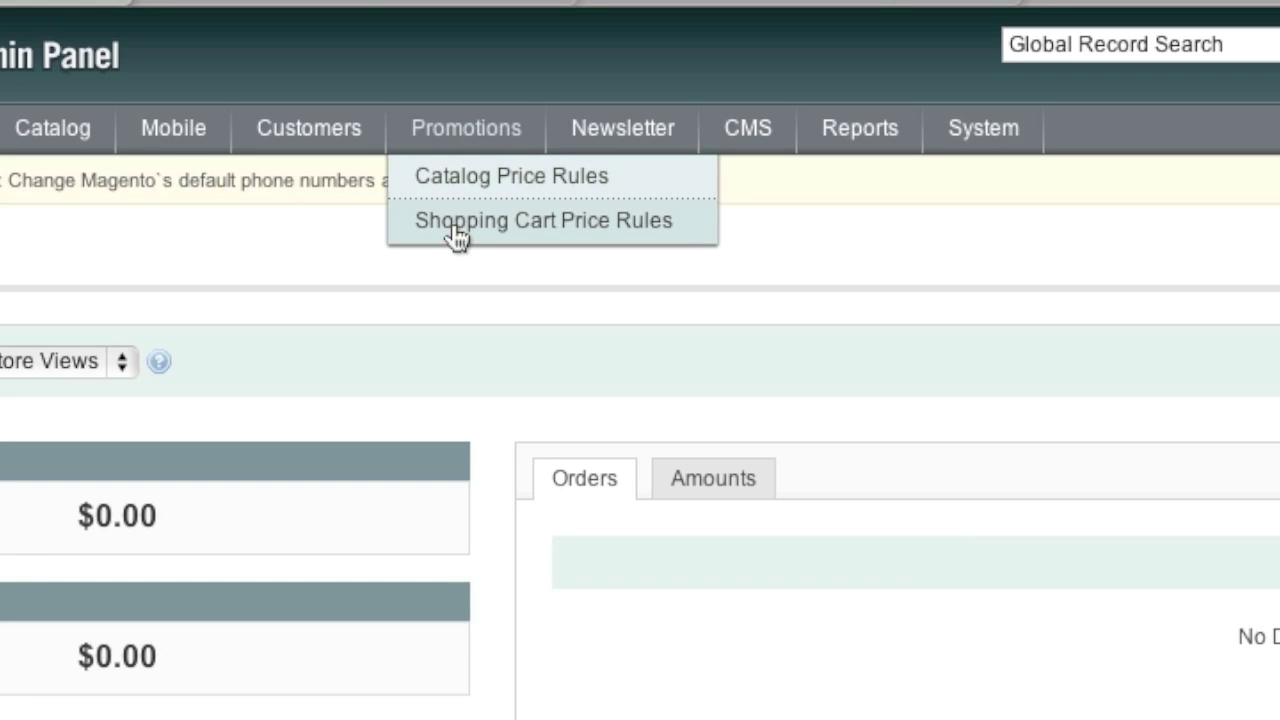
{"action": "left_click", "coordinate": [455, 224]}
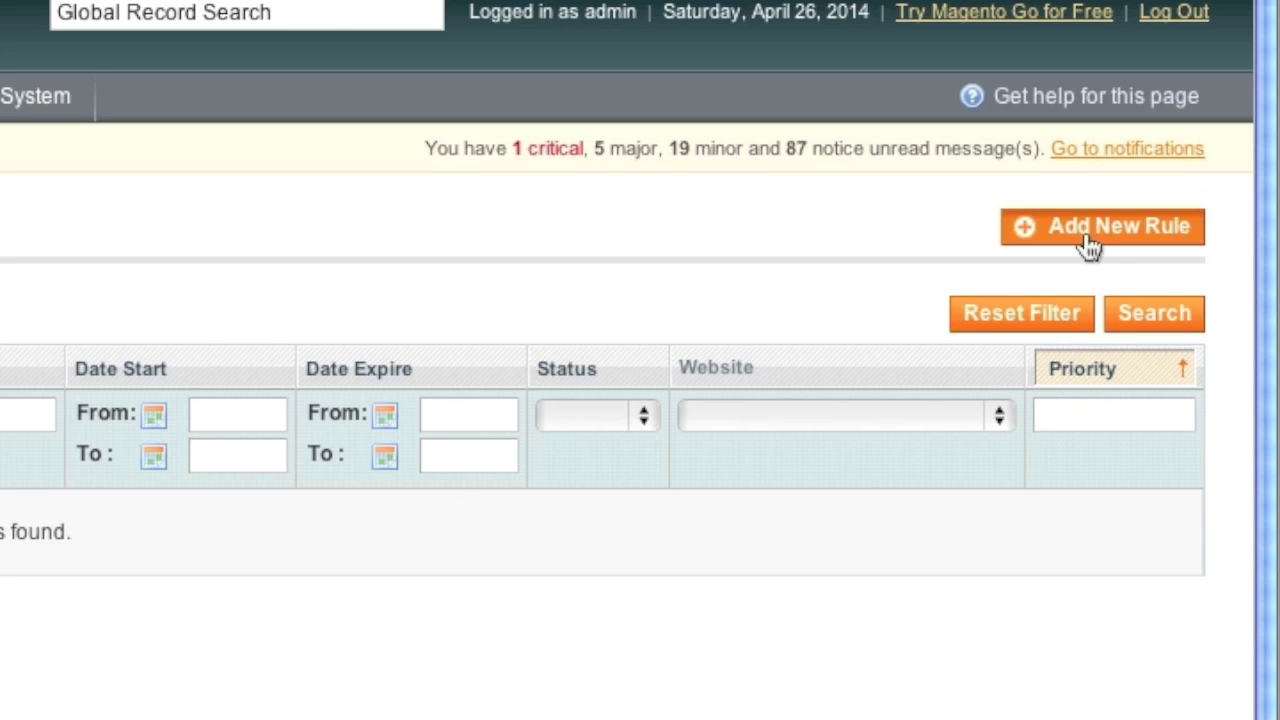
{"action": "left_click", "coordinate": [1086, 236]}
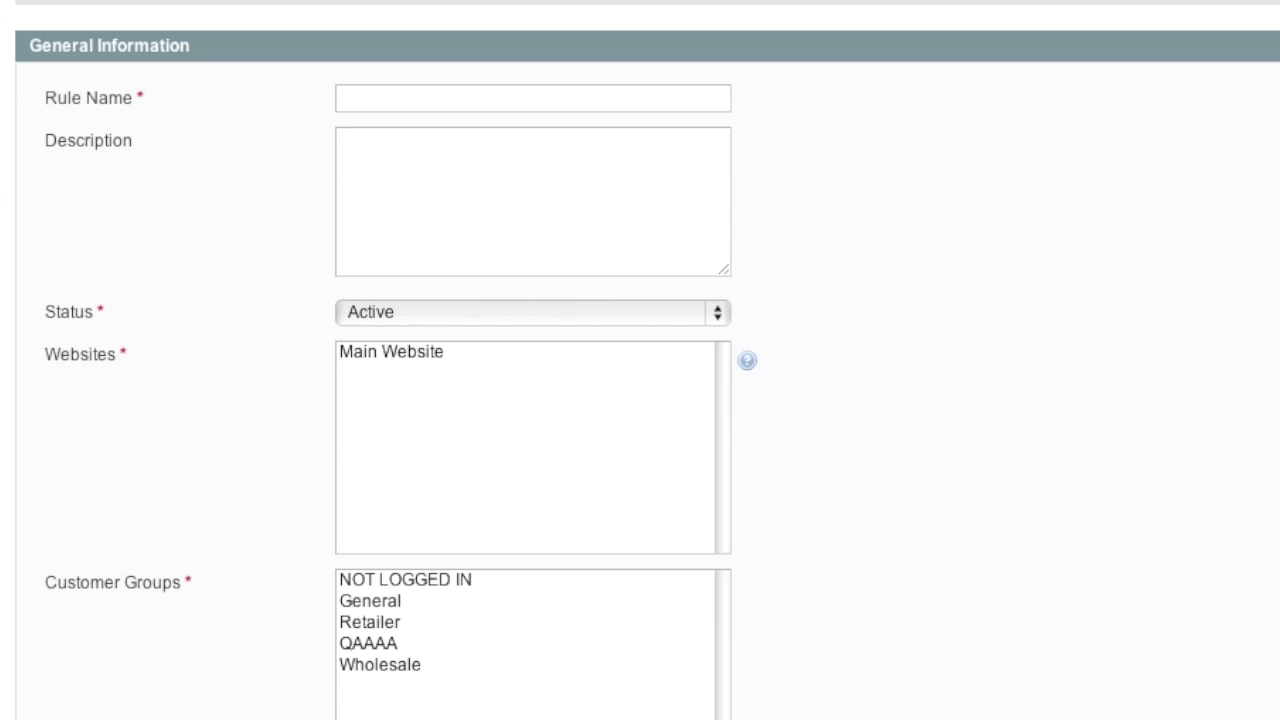
Name the rule '50 Percent Off' with the description '50% Percent off.'.
{"action": "left_click", "coordinate": [418, 101]}
{"action": "type", "text": "50 Percent Off"}
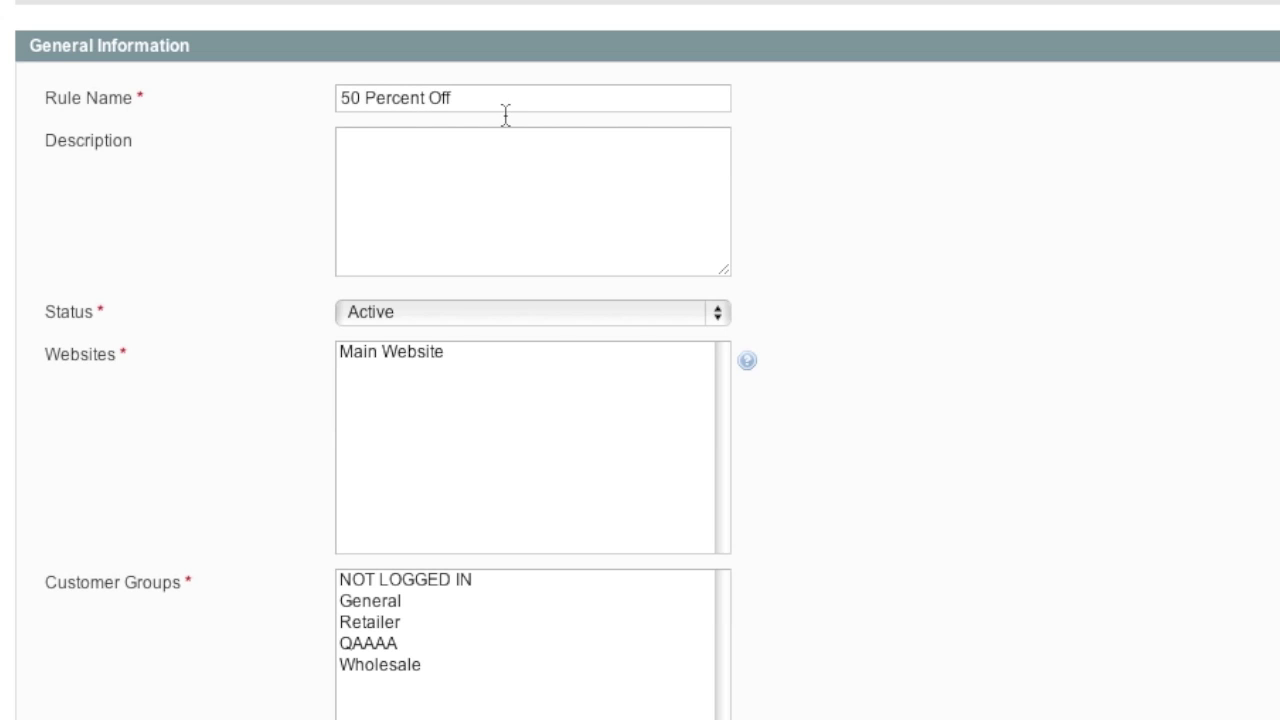
{"action": "left_click", "coordinate": [473, 161]}
{"action": "type", "text": "50% Perc"}
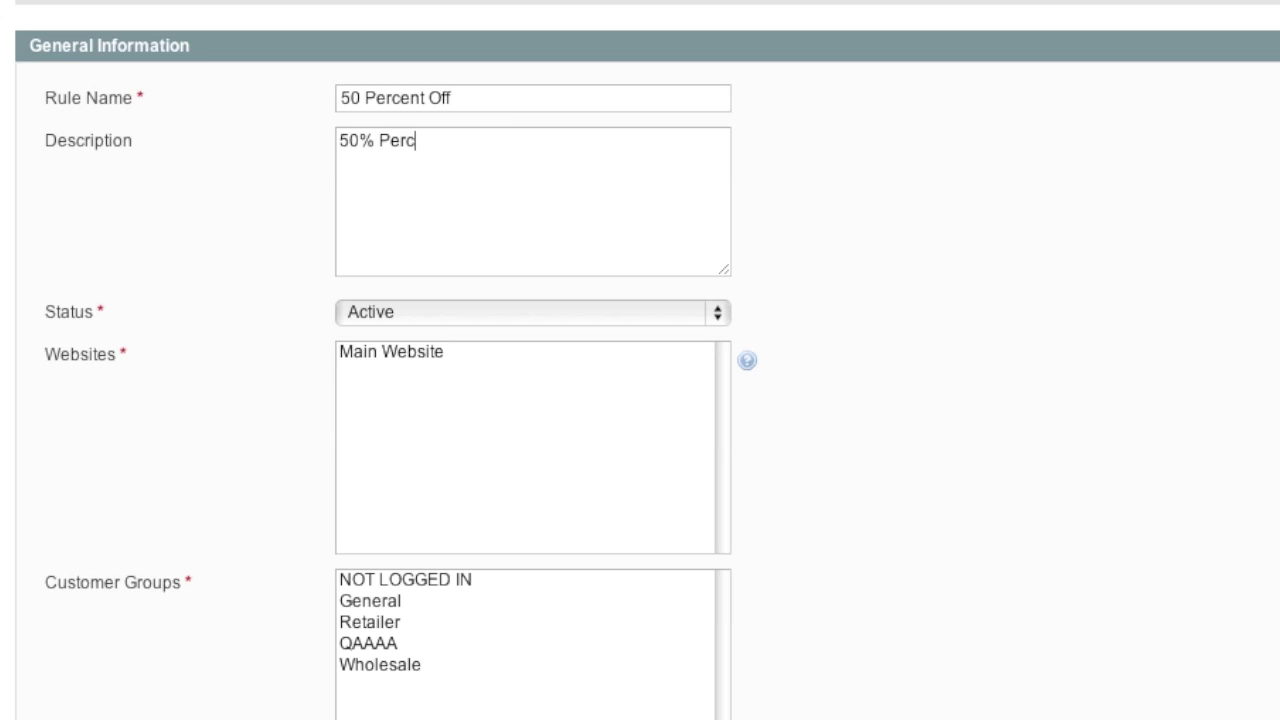
{"action": "type", "text": "ent off."}
Apply the rule to Main Website for NOT LOGGED IN, General, Retailer and QAAAA groups.
{"action": "scroll", "coordinate": [590, 80], "scroll_direction": "down", "scroll_amount": 2}
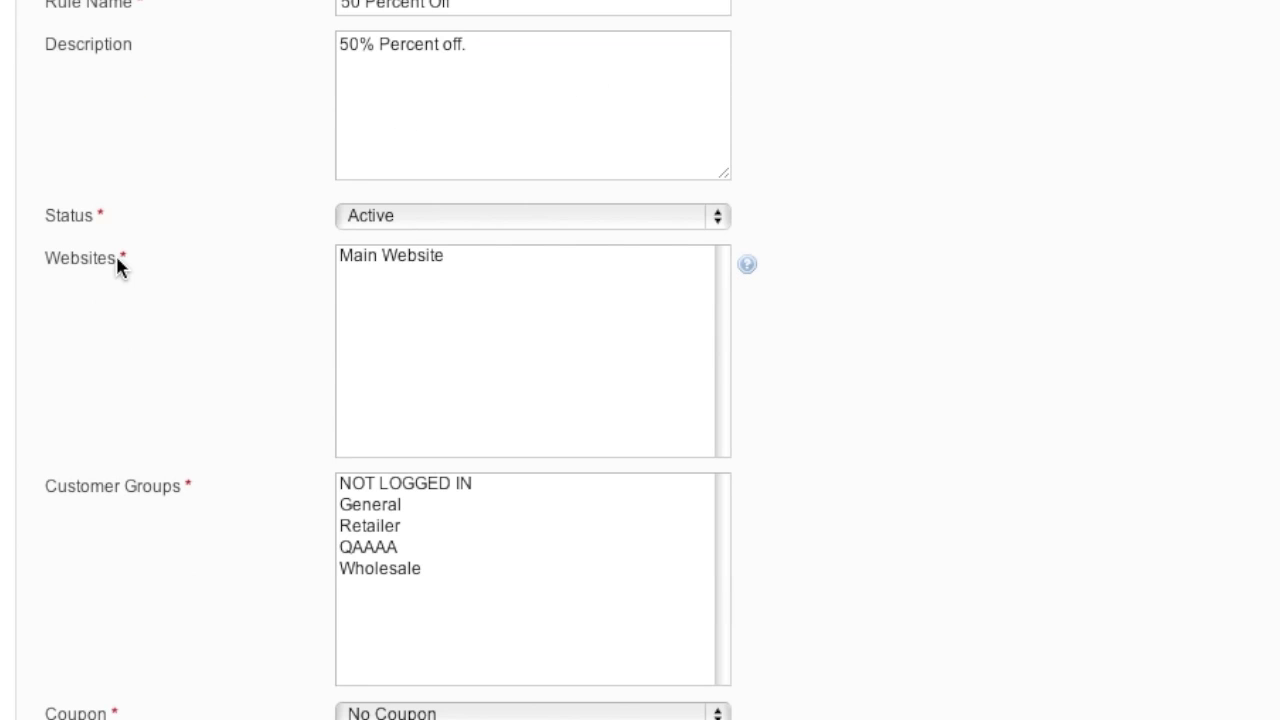
{"action": "left_click", "coordinate": [380, 256]}
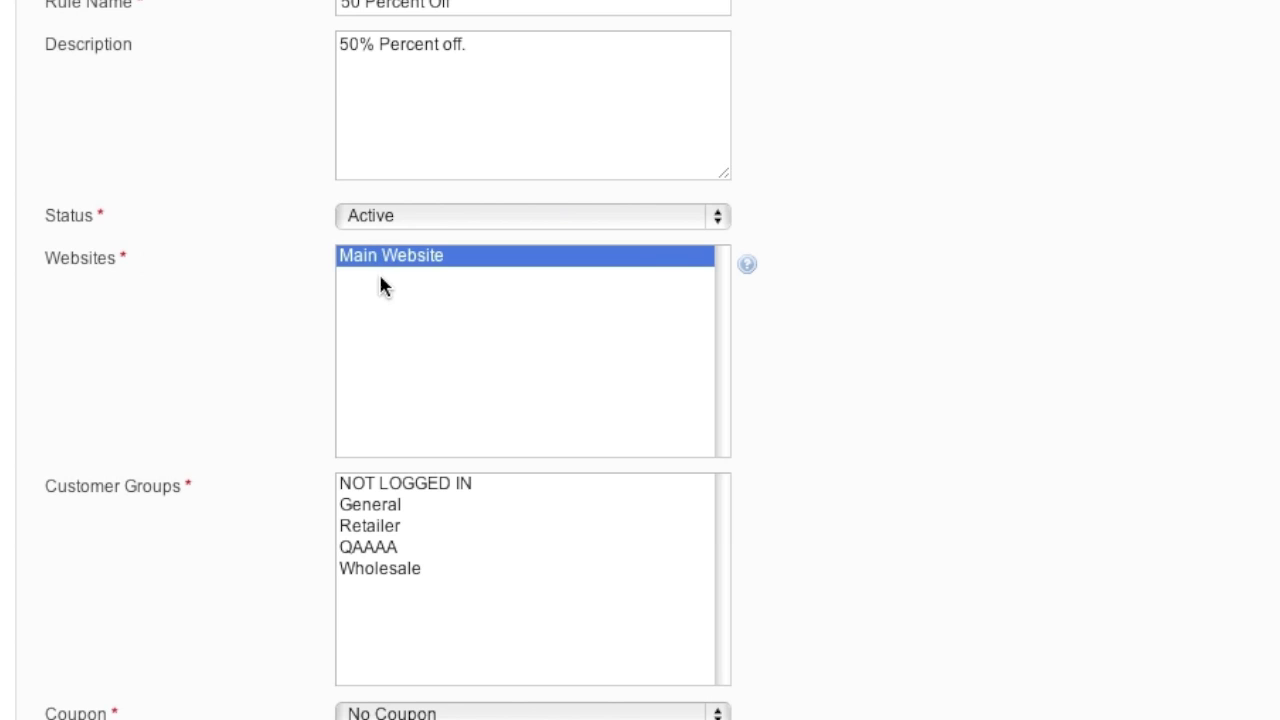
{"action": "scroll", "coordinate": [340, 285], "scroll_direction": "down", "scroll_amount": 4}
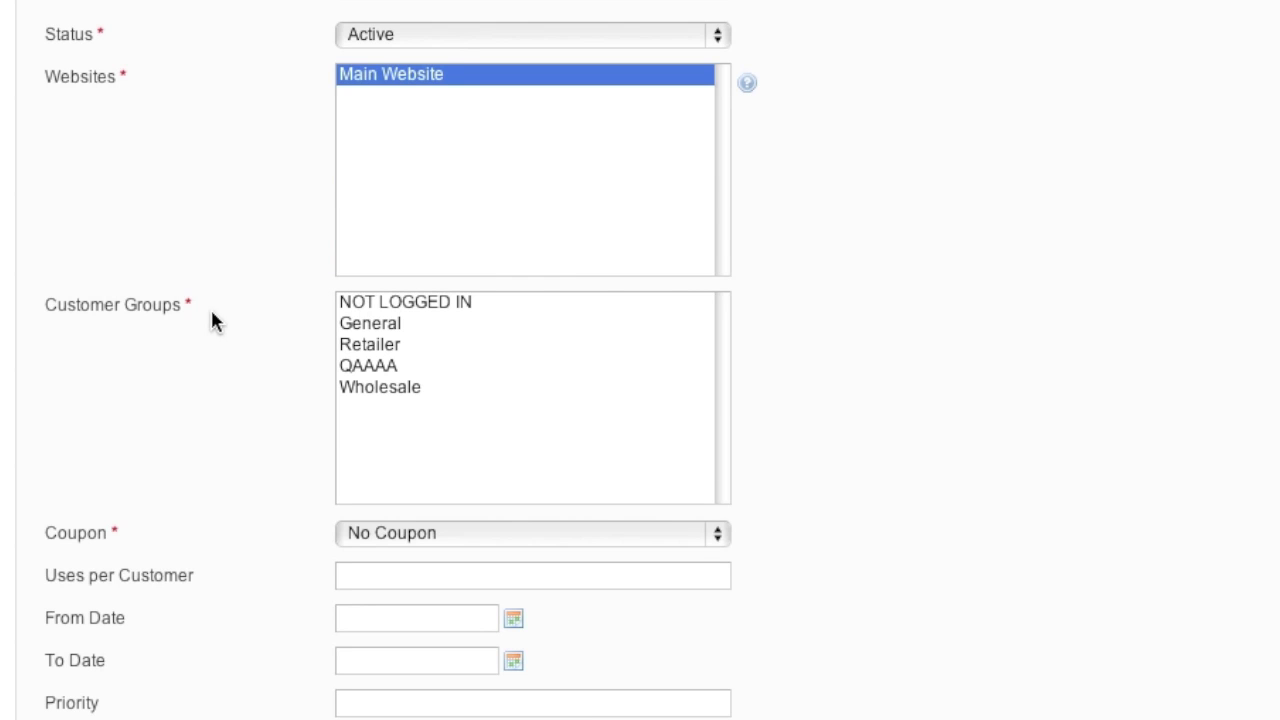
{"action": "left_click", "coordinate": [392, 301]}
{"action": "left_click", "coordinate": [380, 366], "text": "super"}
{"action": "left_click", "coordinate": [380, 348], "text": "super"}
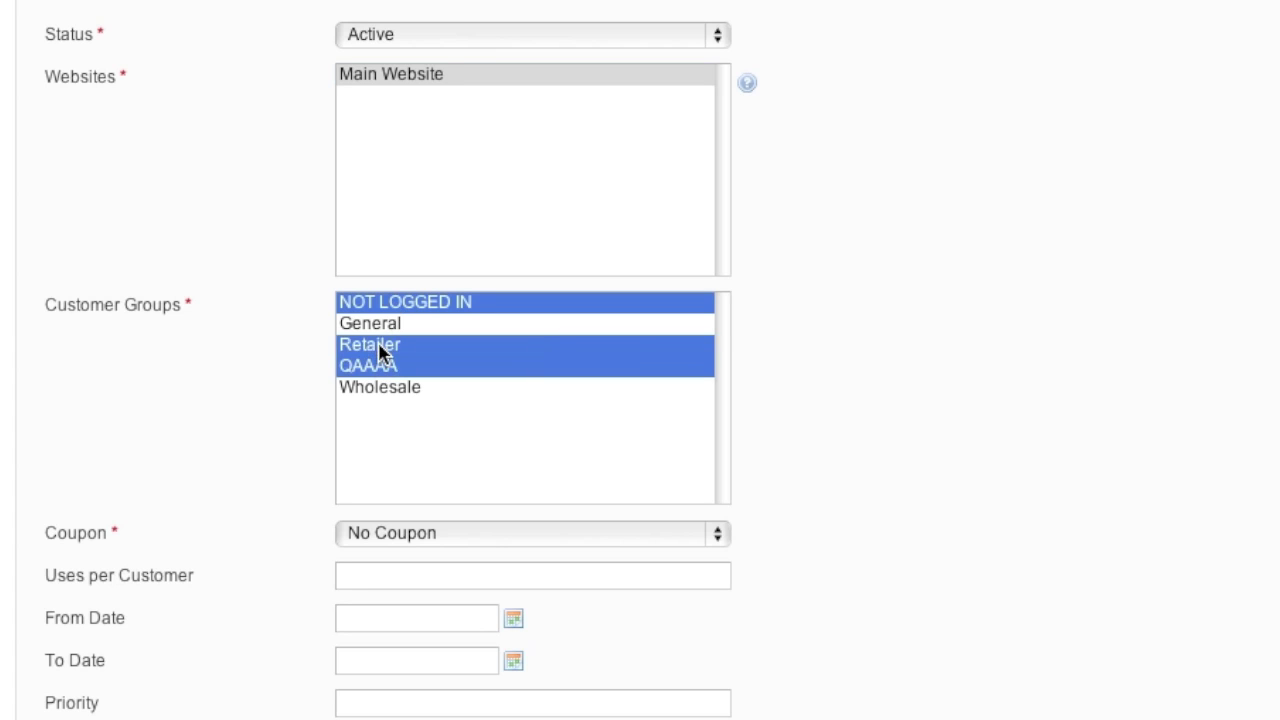
{"action": "left_click", "coordinate": [386, 302], "text": "super"}
{"action": "left_click", "coordinate": [386, 323], "text": "super"}
{"action": "left_click", "coordinate": [386, 302], "text": "super"}
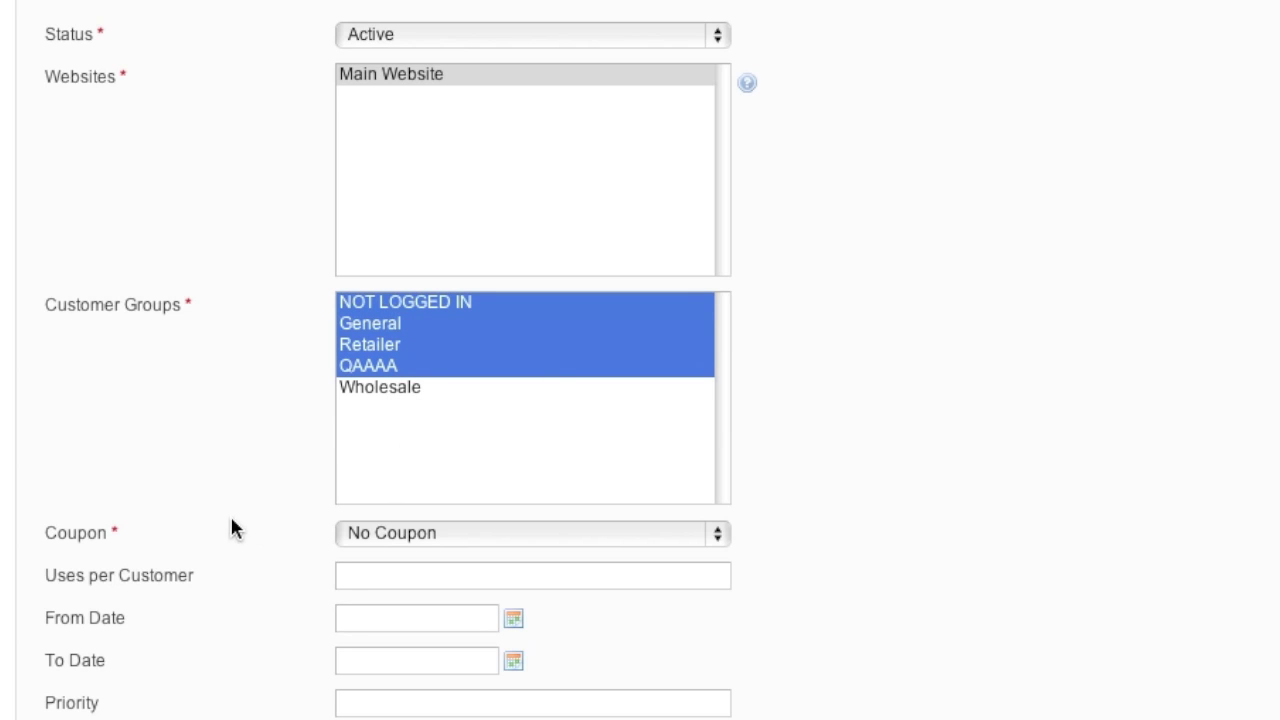
{"action": "left_click", "coordinate": [376, 530]}
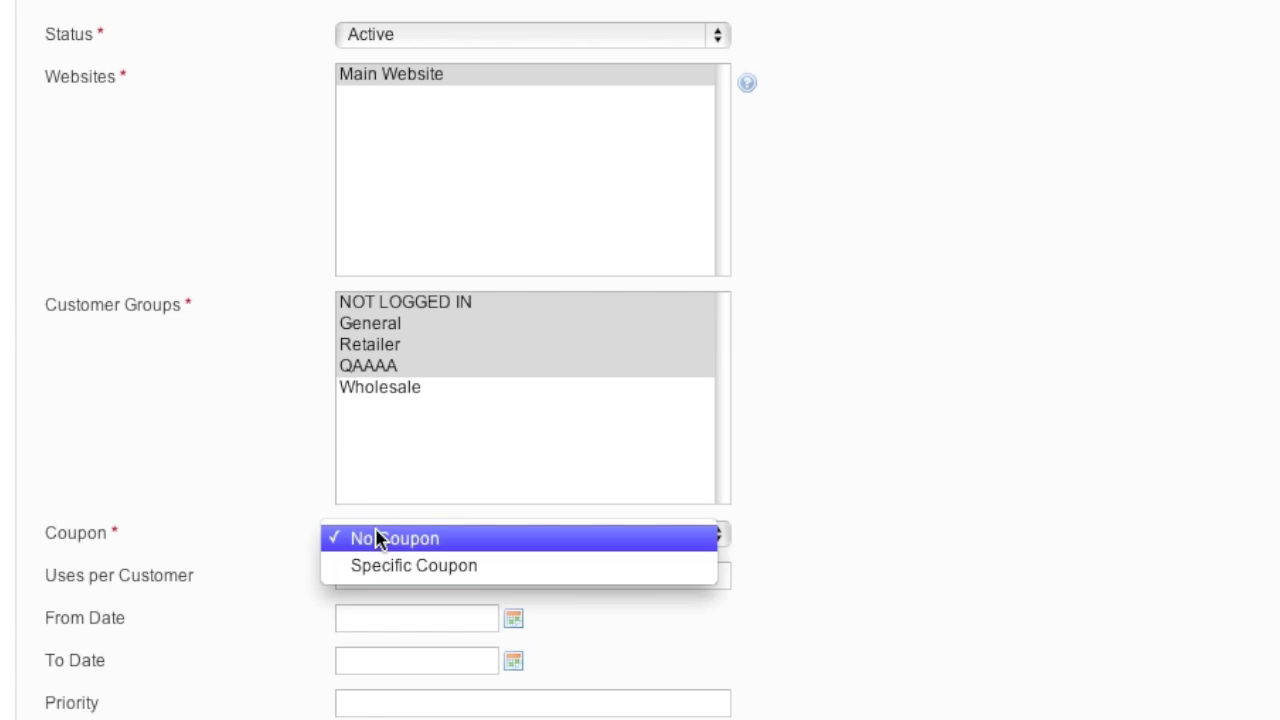
Set the coupon to Specific Coupon with code 50PercentOff.
{"action": "left_click", "coordinate": [413, 566]}
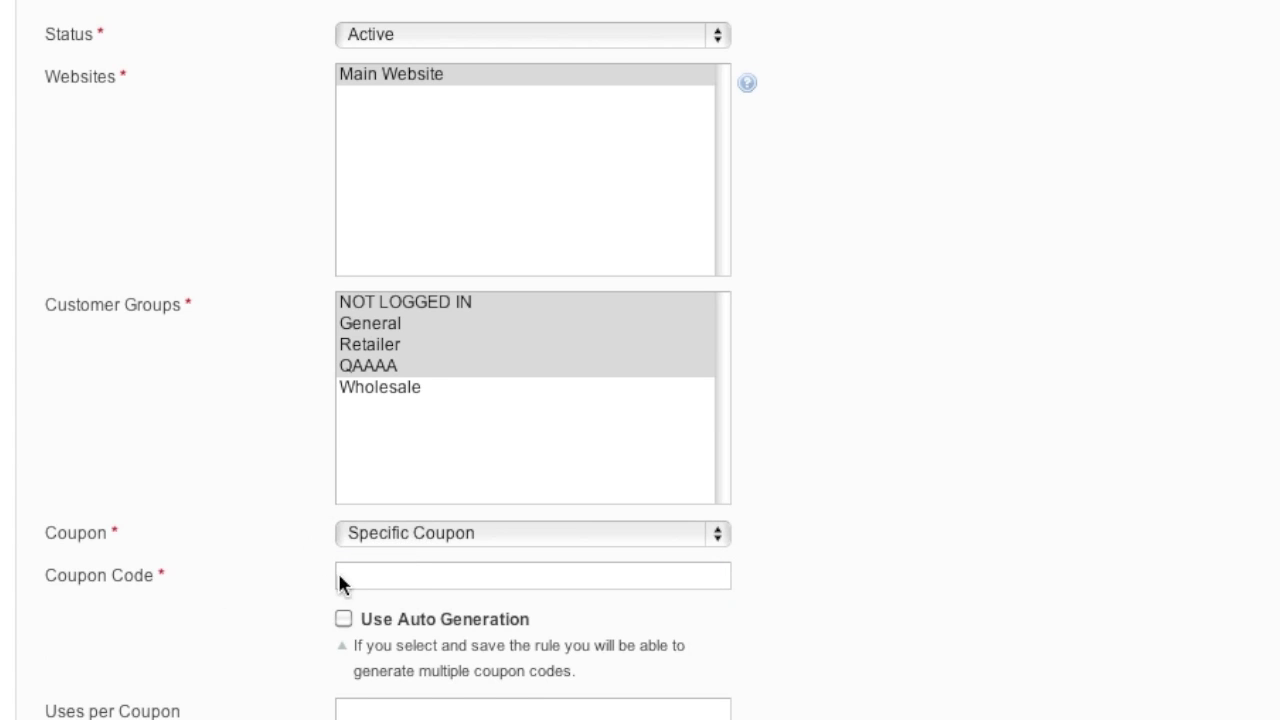
{"action": "scroll", "coordinate": [388, 579], "scroll_direction": "down", "scroll_amount": 2}
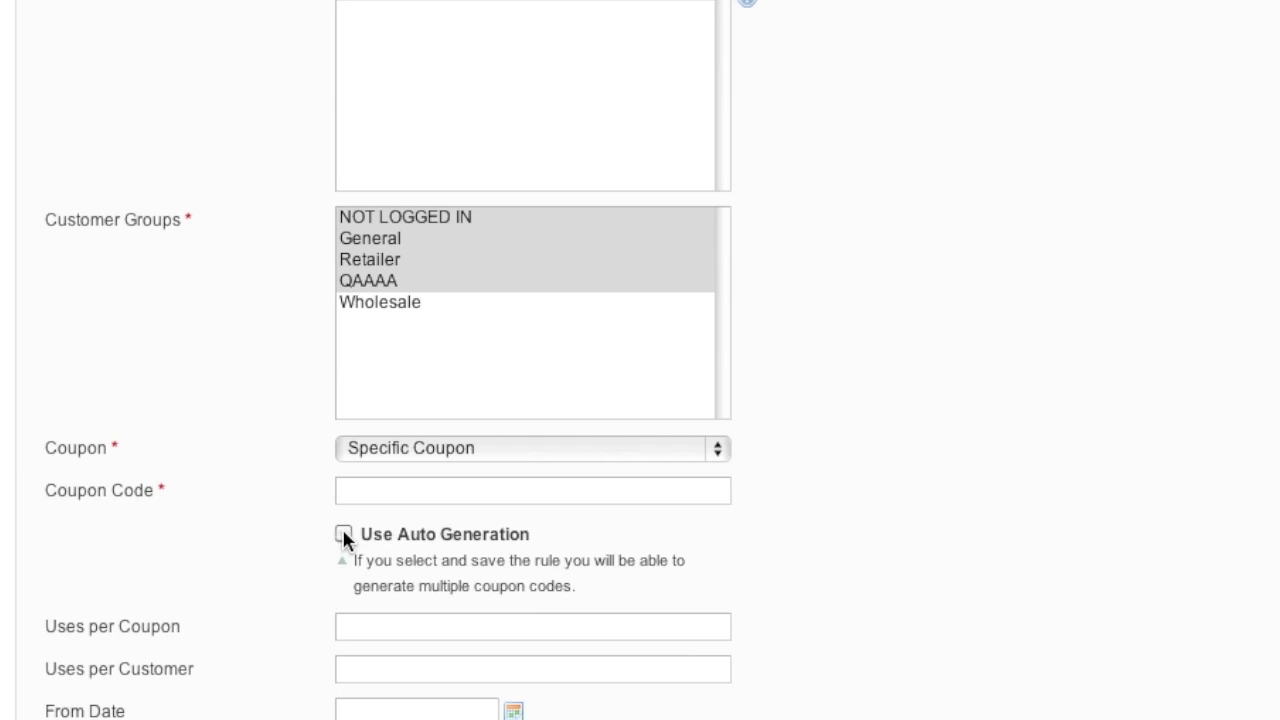
{"action": "left_click", "coordinate": [374, 483]}
{"action": "type", "text": "50PercentOf"}
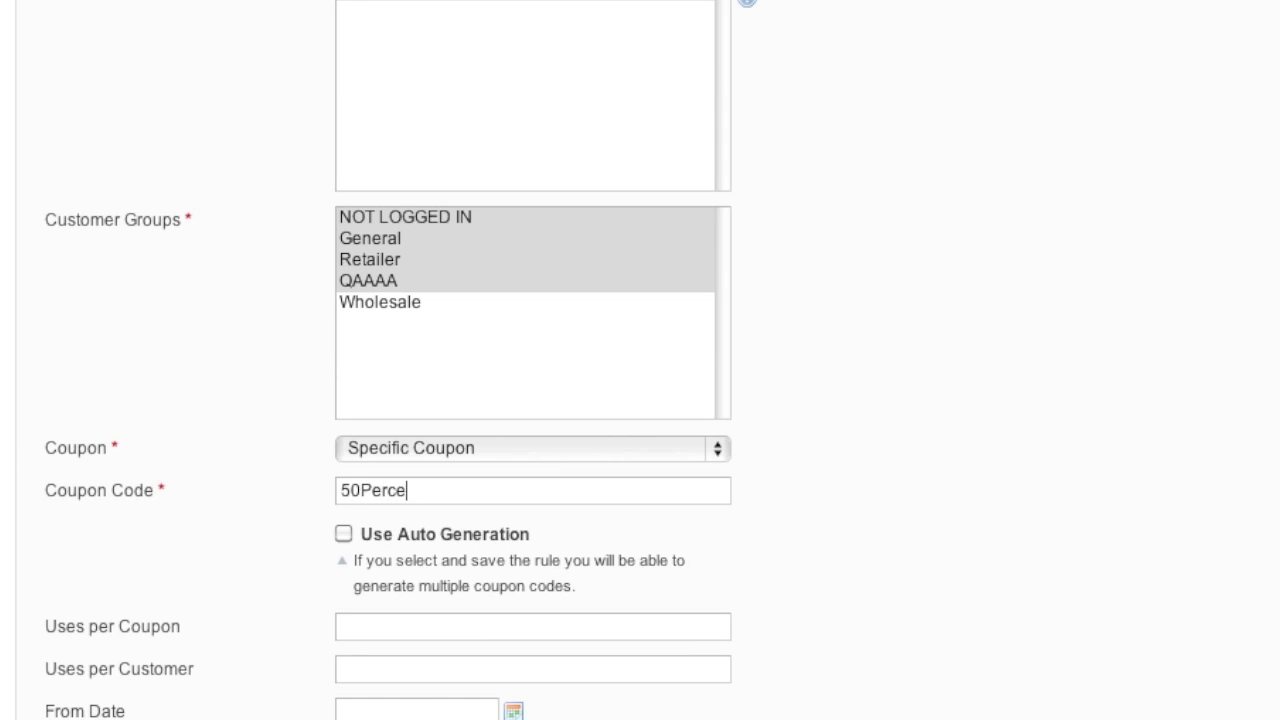
{"action": "type", "text": "f"}
{"action": "scroll", "coordinate": [290, 510], "scroll_direction": "down", "scroll_amount": 2}
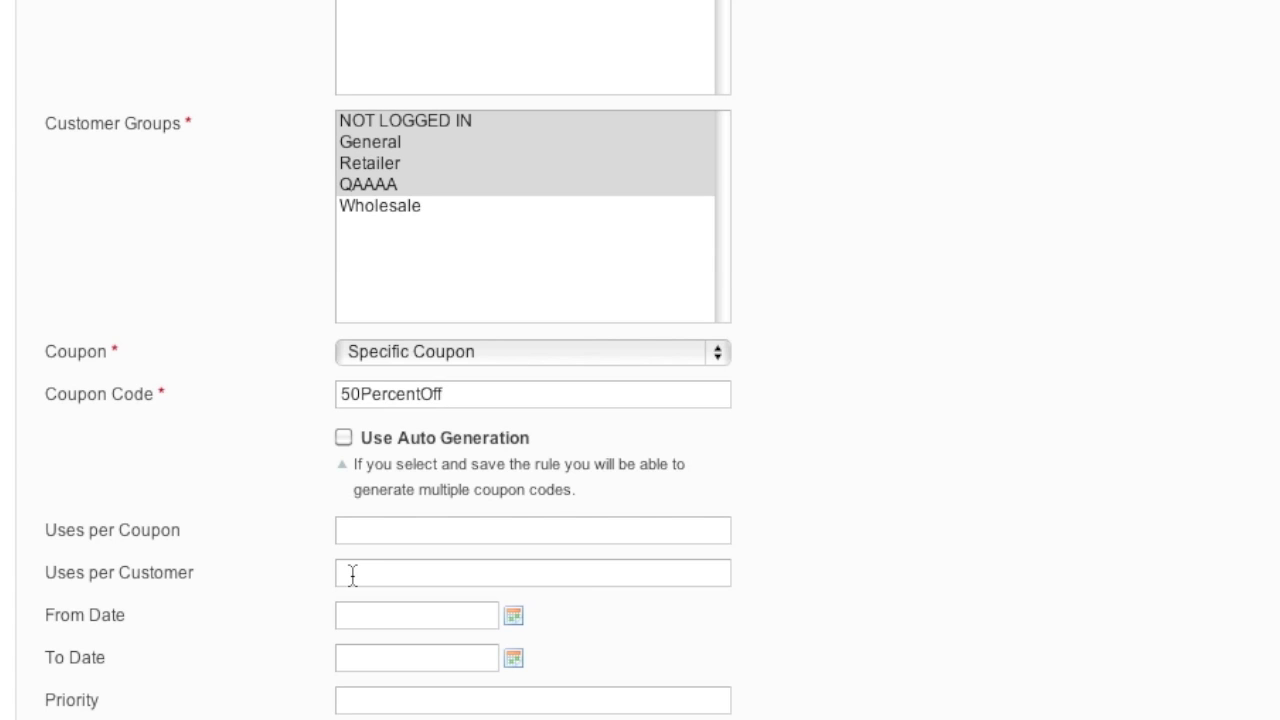
{"action": "scroll", "coordinate": [248, 588], "scroll_direction": "down", "scroll_amount": 1}
{"action": "scroll", "coordinate": [248, 585], "scroll_direction": "down", "scroll_amount": 3}
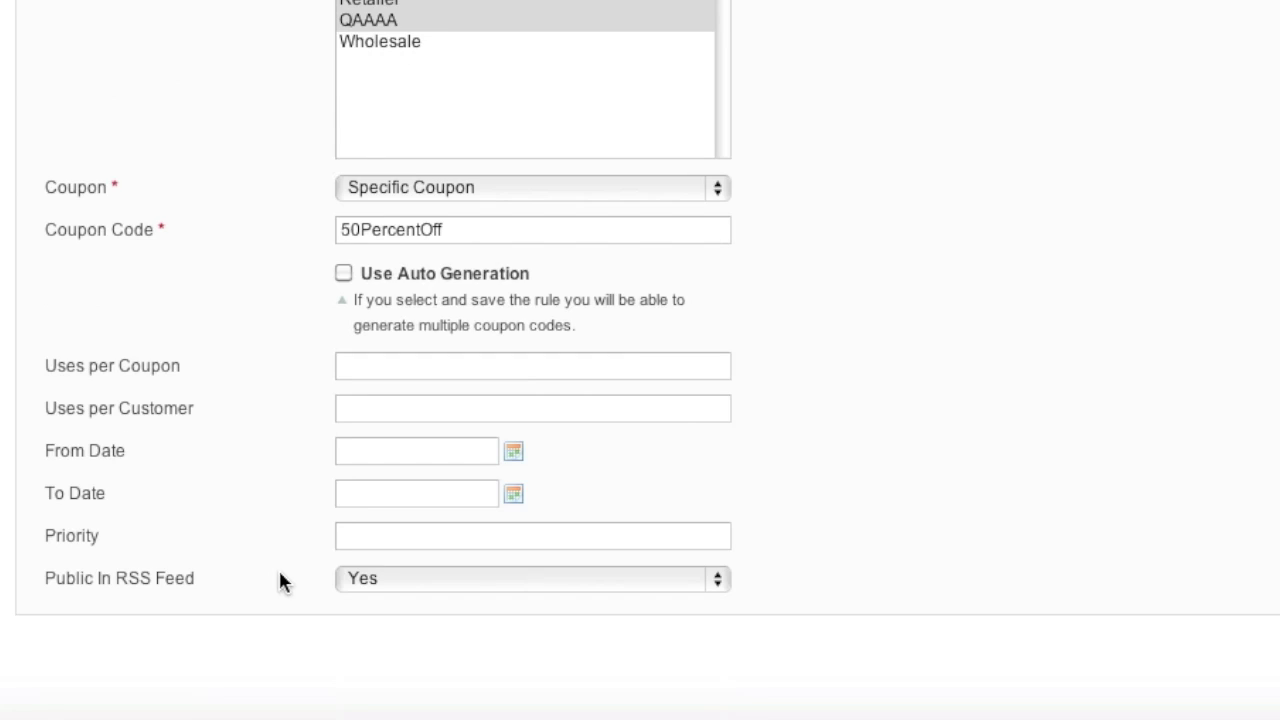
{"action": "left_click", "coordinate": [519, 448]}
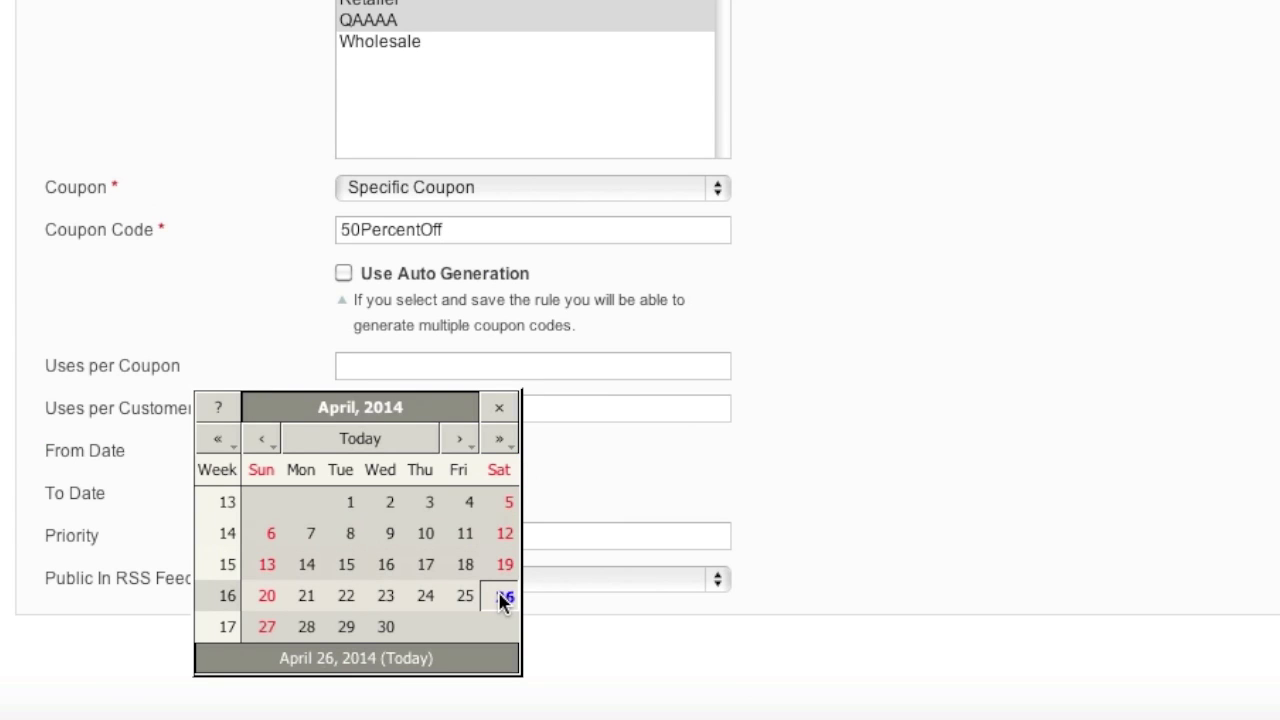
Set the rule to run from 04/26/2014 to 05/26/2014.
{"action": "left_click", "coordinate": [503, 597]}
{"action": "left_click", "coordinate": [518, 488]}
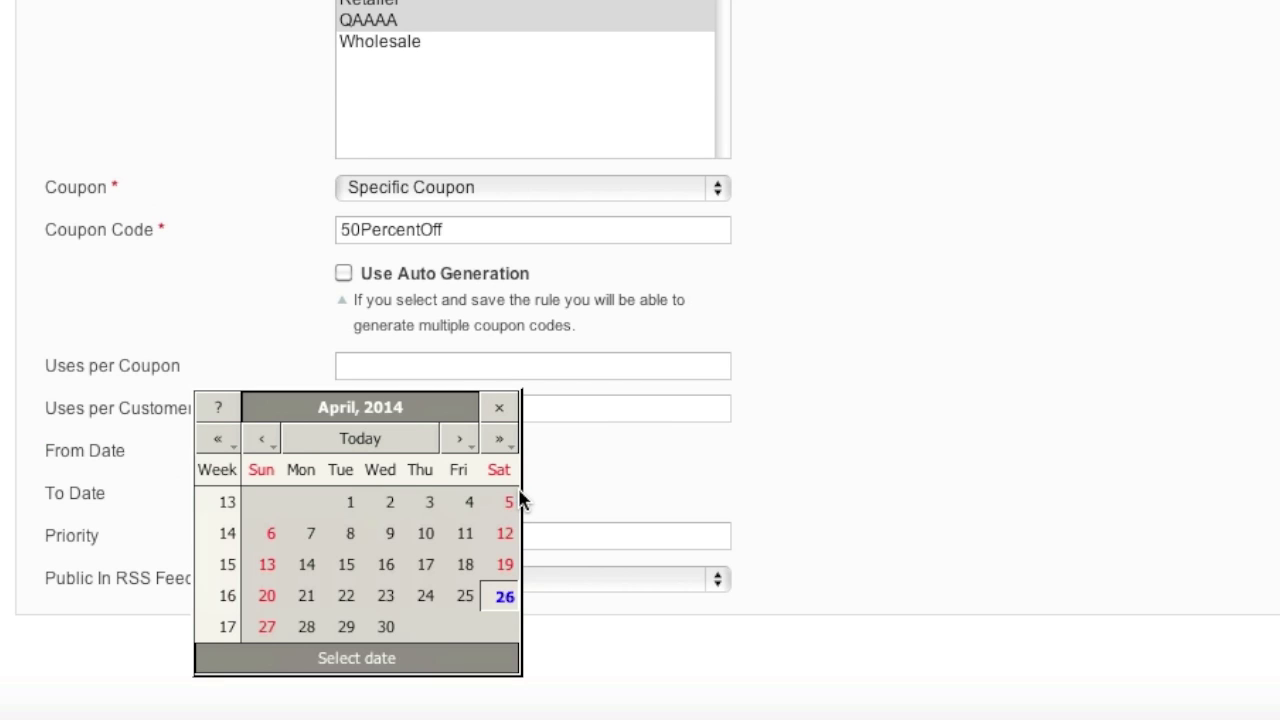
{"action": "left_click", "coordinate": [467, 438]}
{"action": "left_click", "coordinate": [305, 626]}
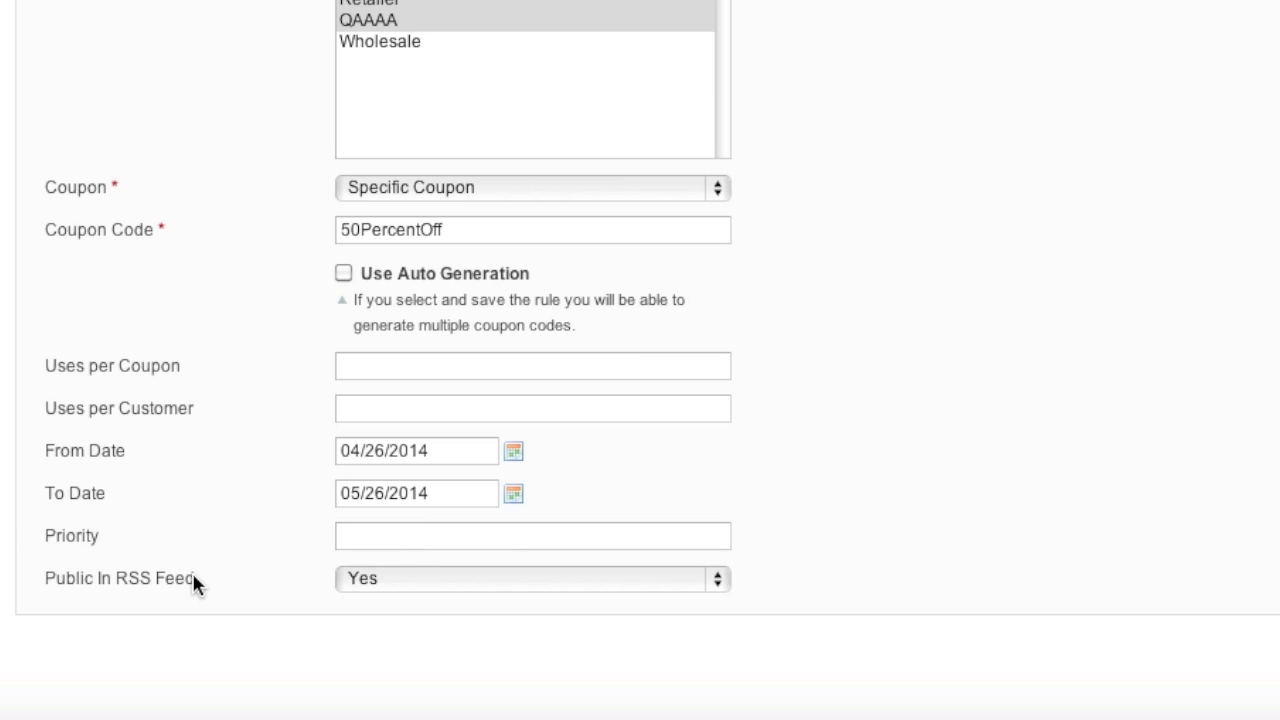
Keep the rule public in the RSS feed and show the Conditions section.
{"action": "left_click", "coordinate": [395, 580]}
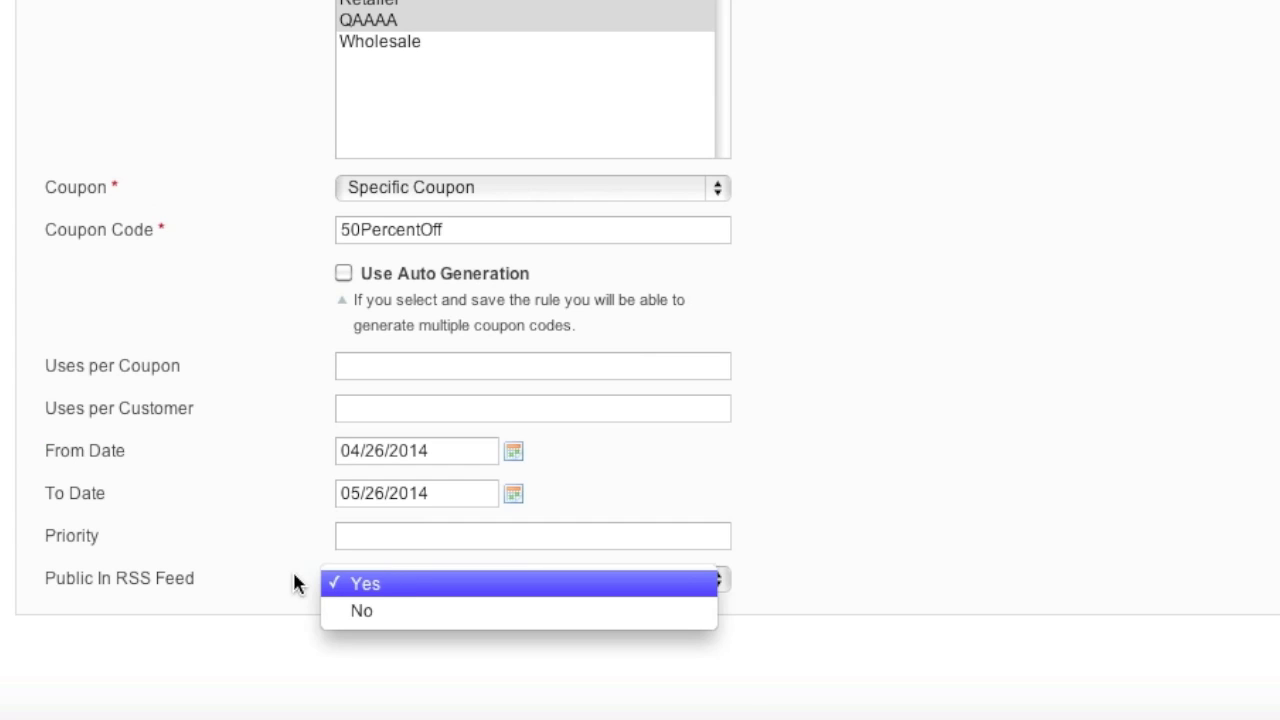
{"action": "left_click", "coordinate": [257, 583]}
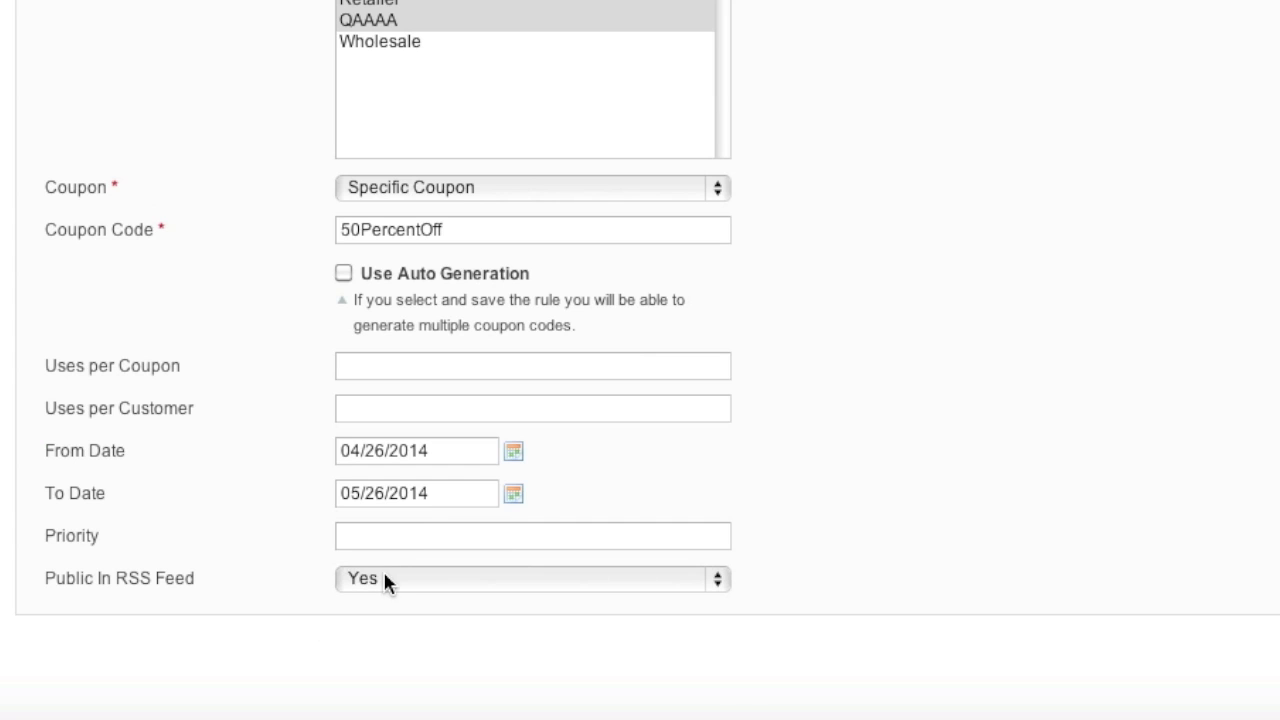
{"action": "left_click", "coordinate": [386, 580]}
{"action": "left_click", "coordinate": [291, 591]}
{"action": "scroll", "coordinate": [297, 594], "scroll_direction": "up", "scroll_amount": 10}
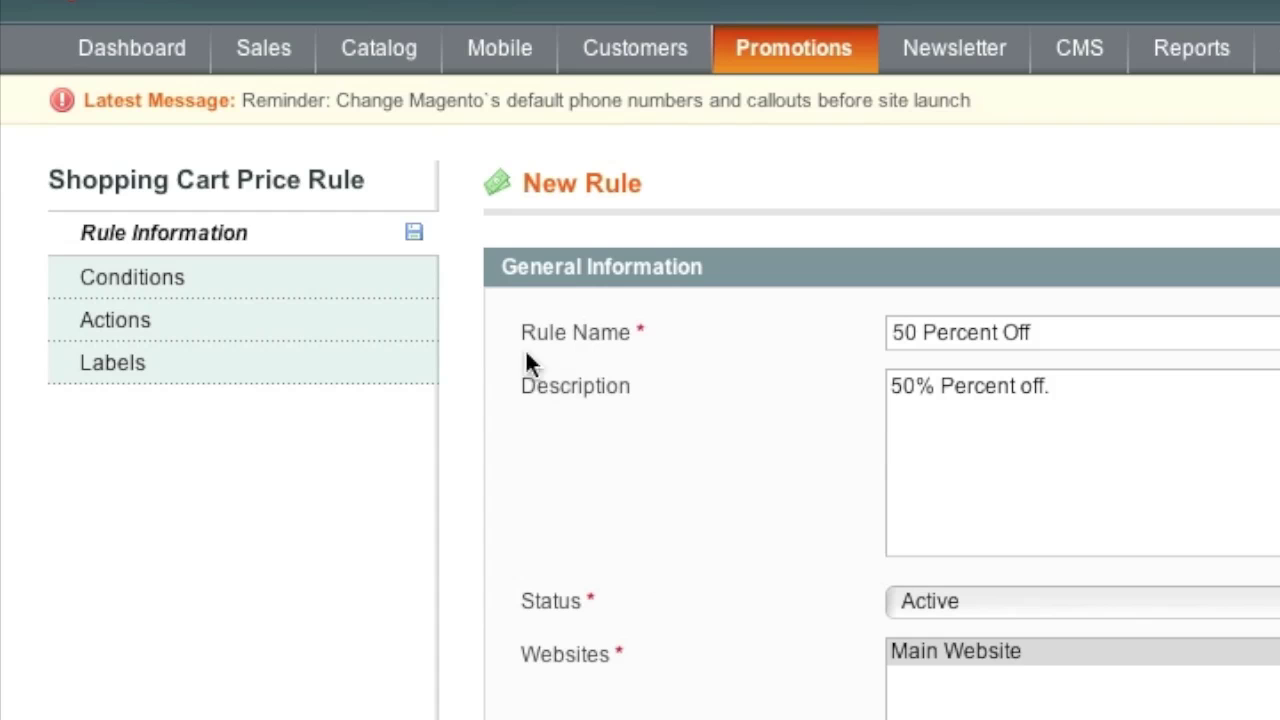
{"action": "left_click", "coordinate": [354, 277]}
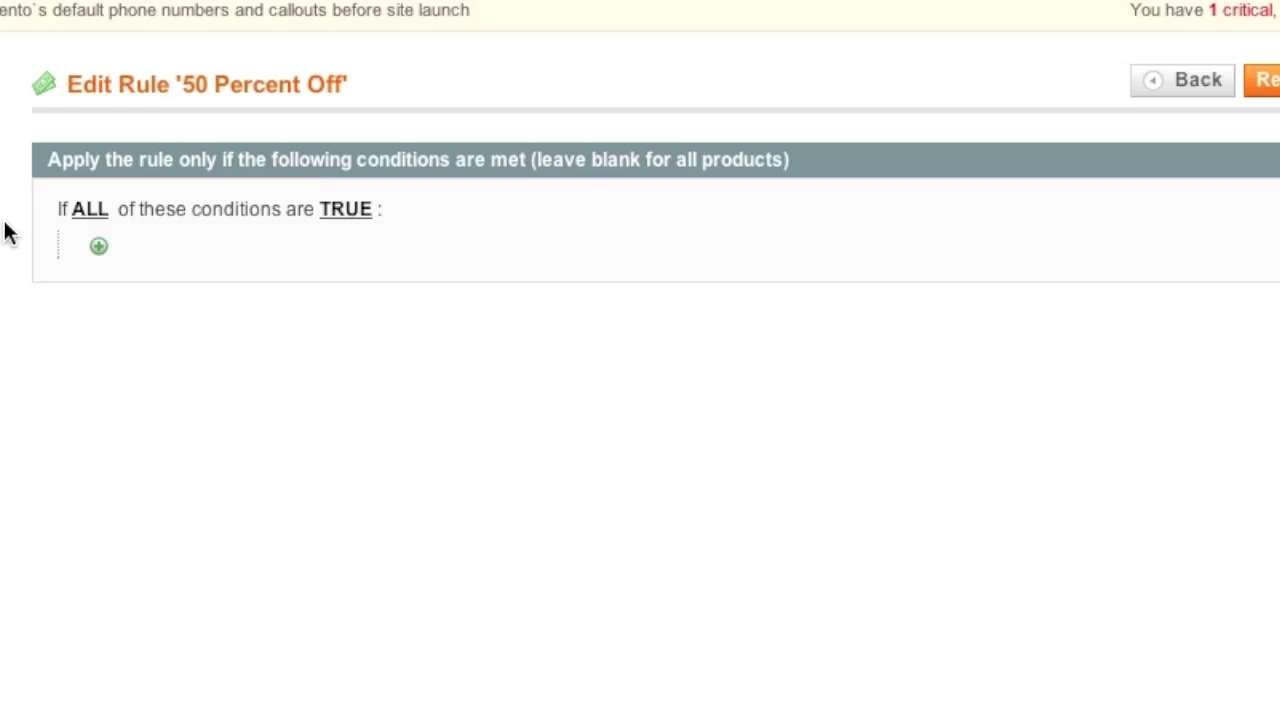
{"action": "left_click", "coordinate": [92, 210]}
{"action": "left_click", "coordinate": [109, 210]}
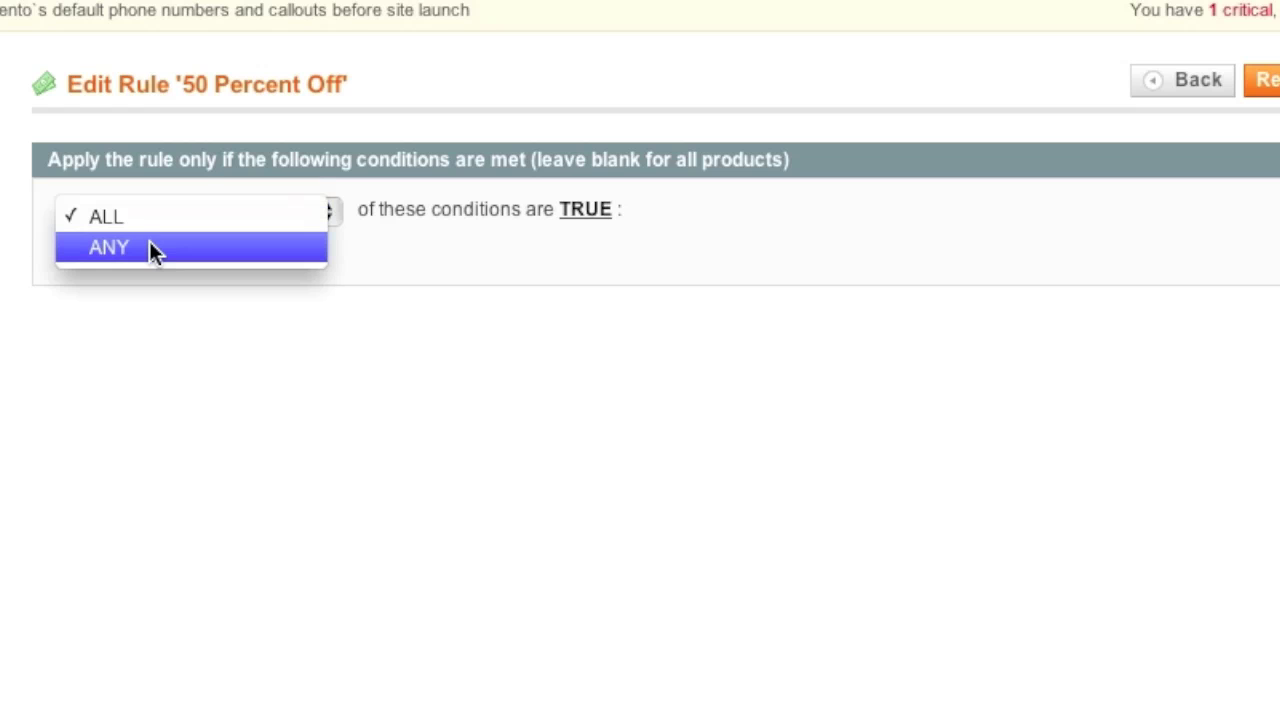
{"action": "left_click", "coordinate": [566, 230]}
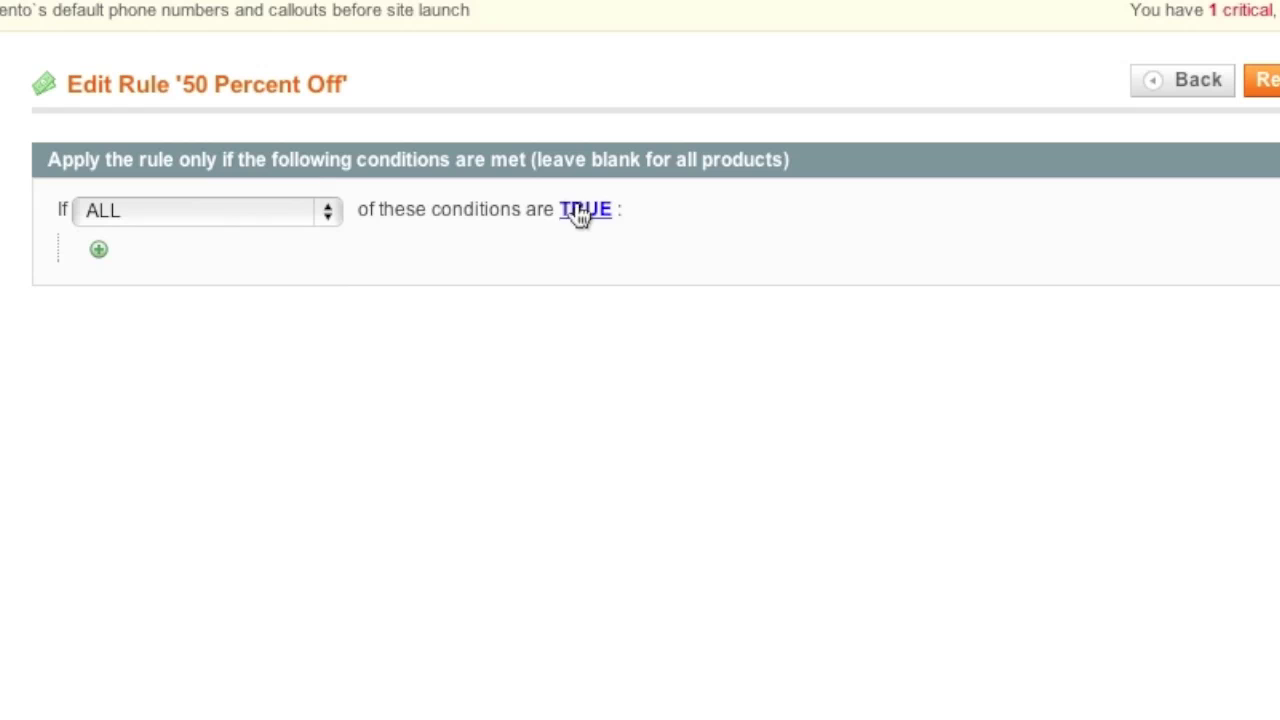
{"action": "left_click", "coordinate": [581, 216]}
{"action": "left_click", "coordinate": [355, 210]}
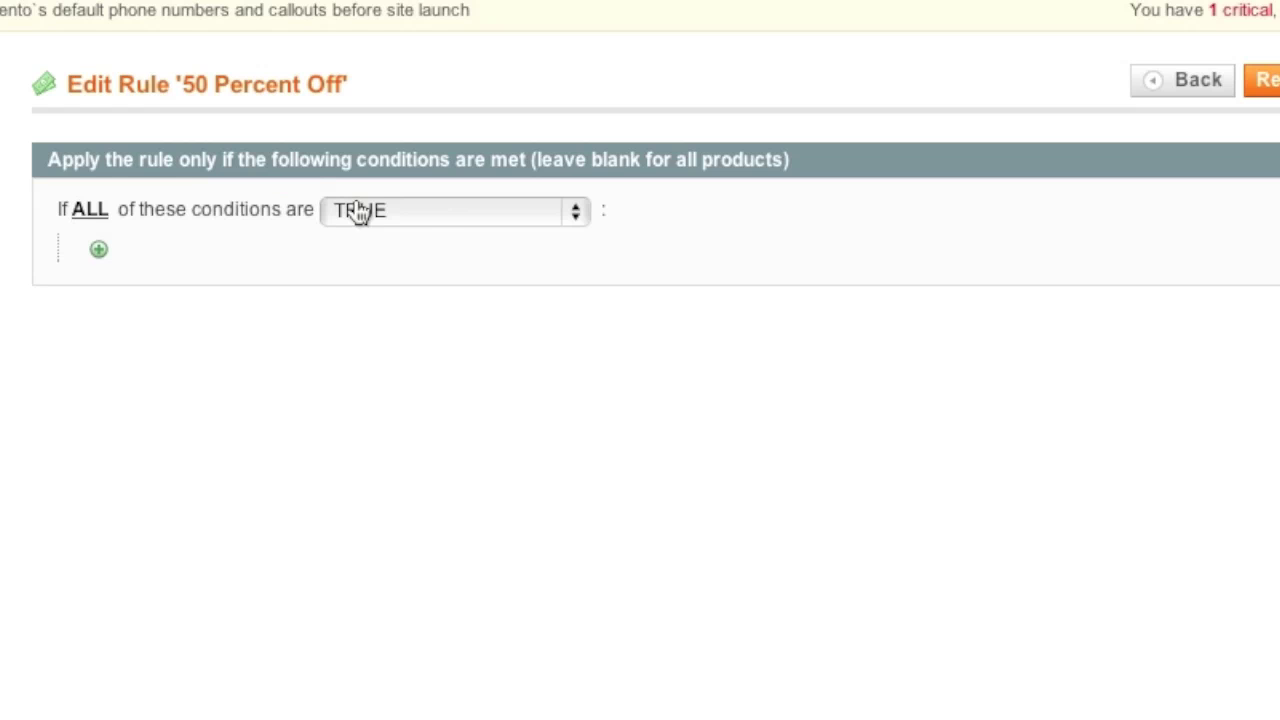
{"action": "left_click", "coordinate": [446, 217]}
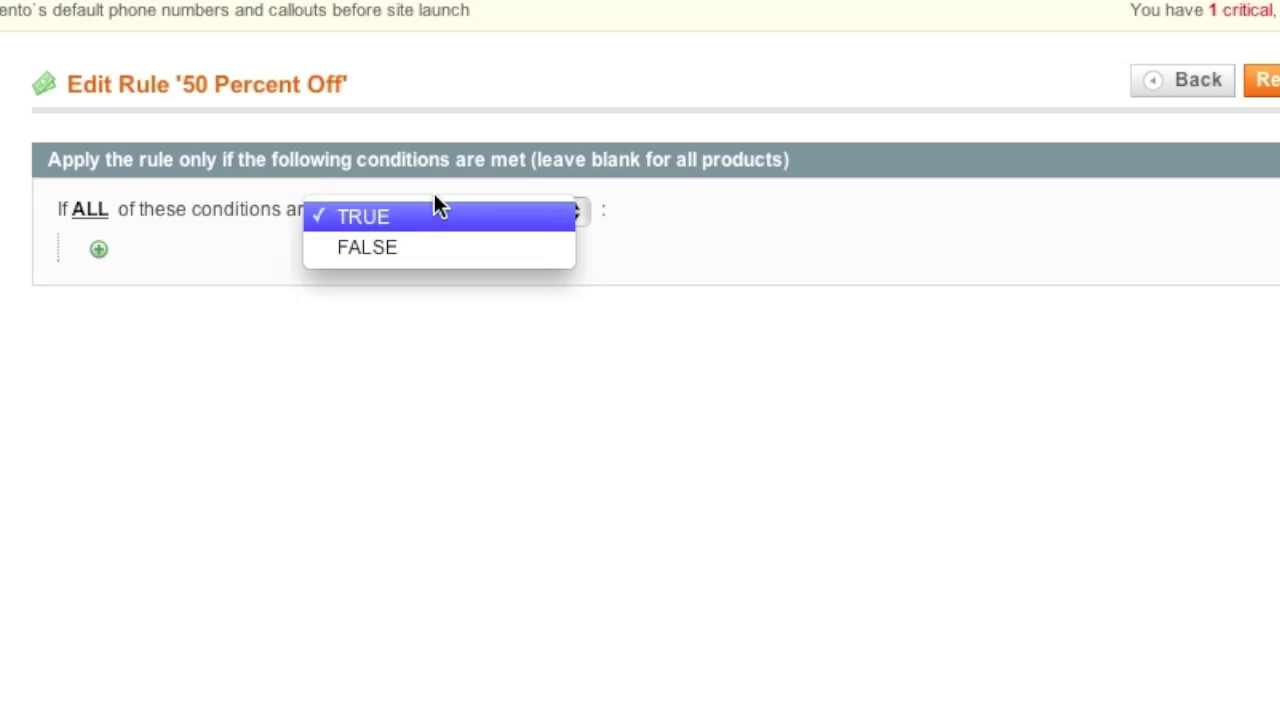
{"action": "left_click", "coordinate": [434, 214]}
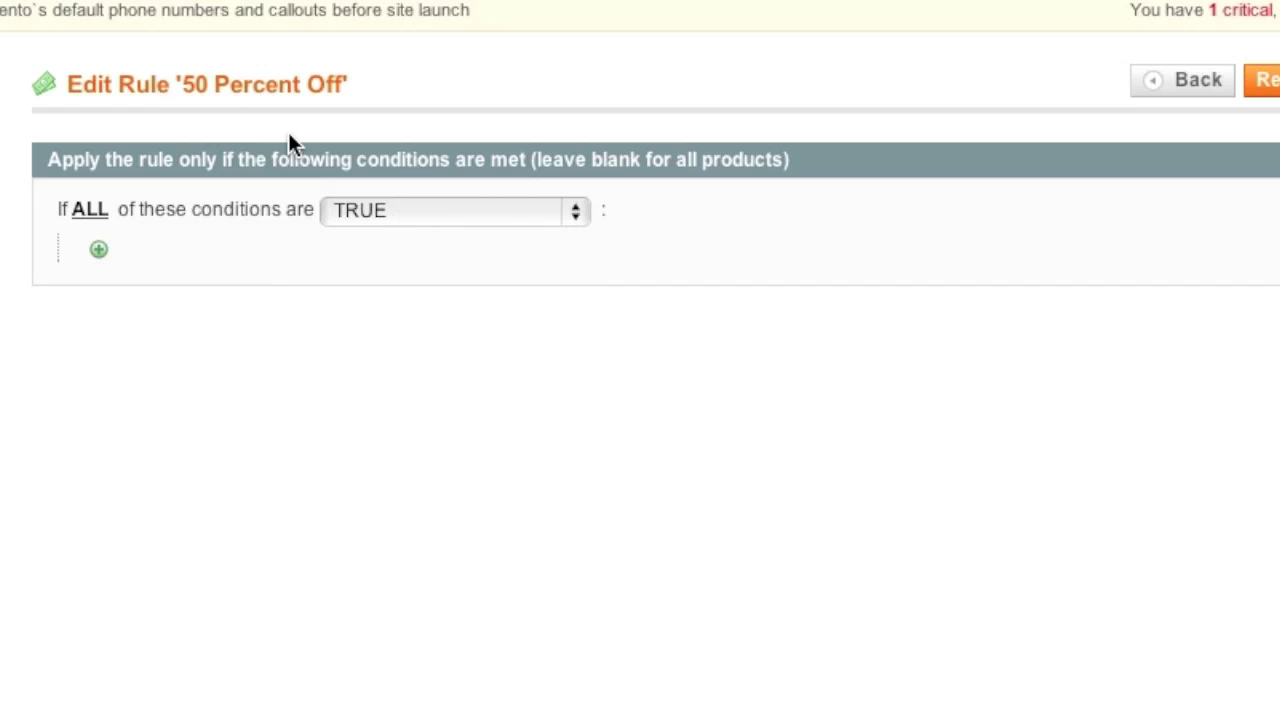
{"action": "left_click", "coordinate": [375, 212]}
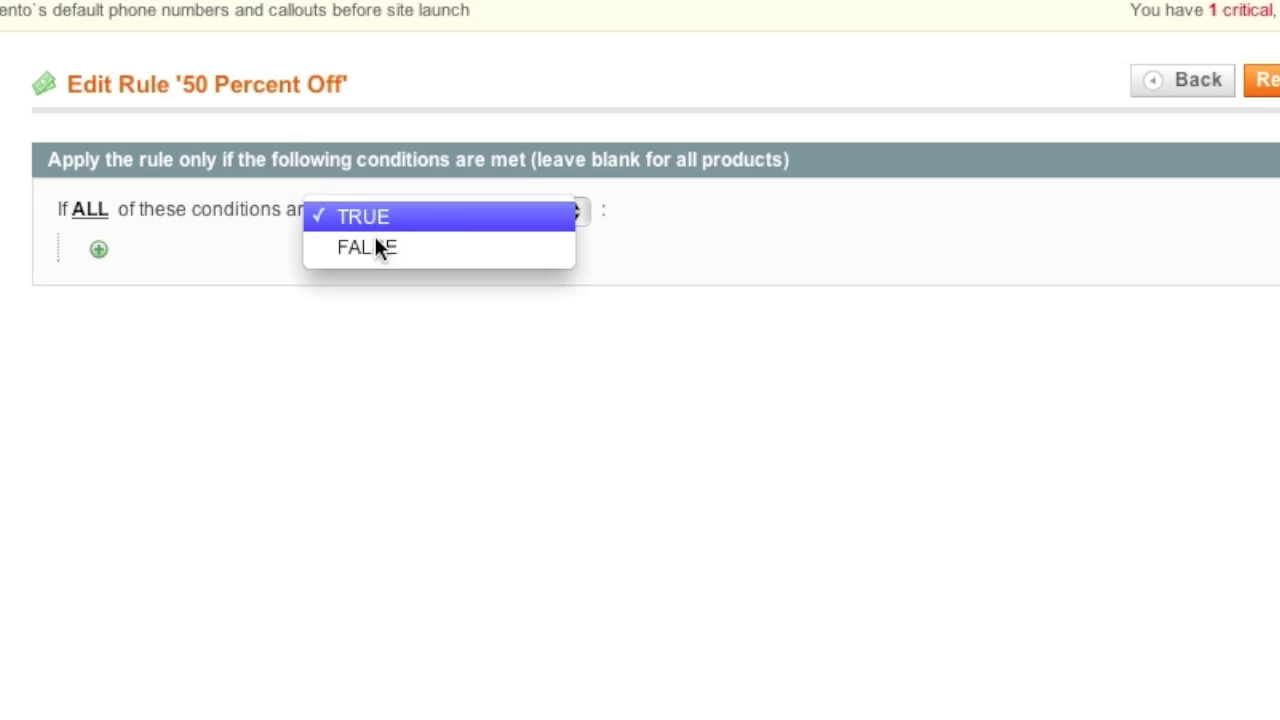
{"action": "left_click", "coordinate": [195, 263]}
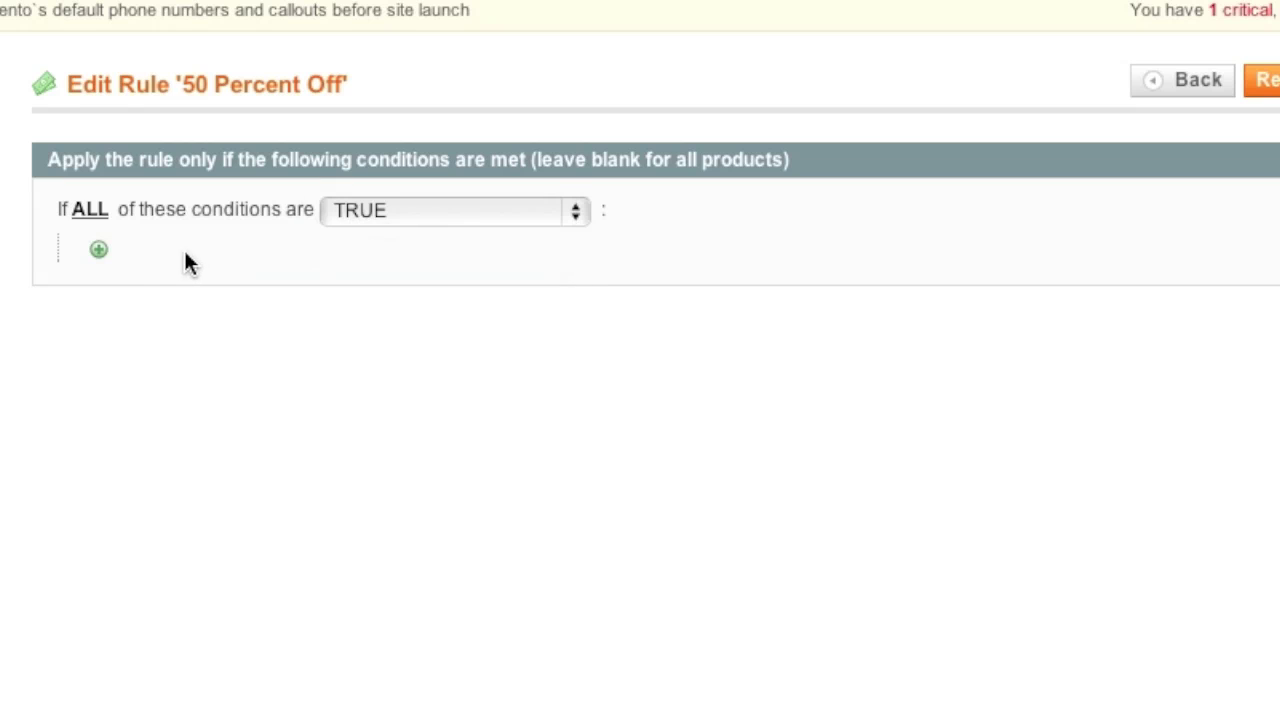
{"action": "left_click", "coordinate": [94, 218]}
{"action": "left_click", "coordinate": [100, 218]}
{"action": "left_click", "coordinate": [107, 208]}
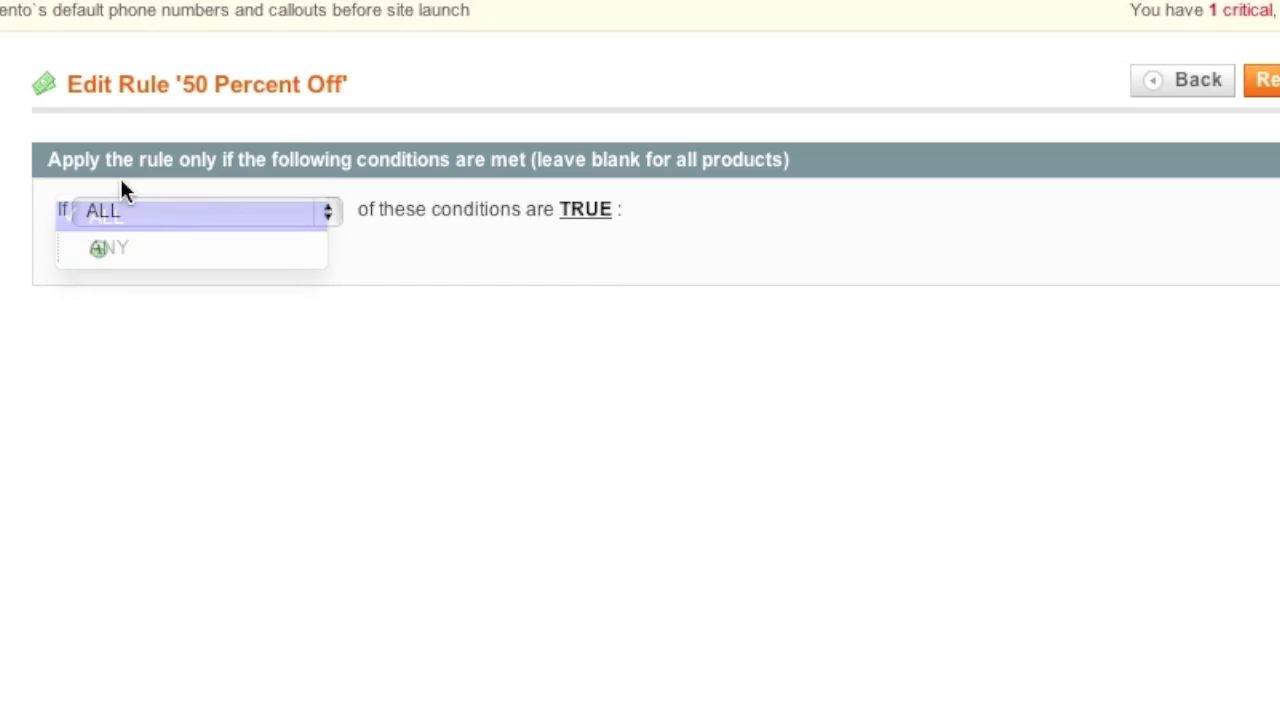
Add a Product attribute combination condition containing a product Name condition.
{"action": "left_click", "coordinate": [106, 255]}
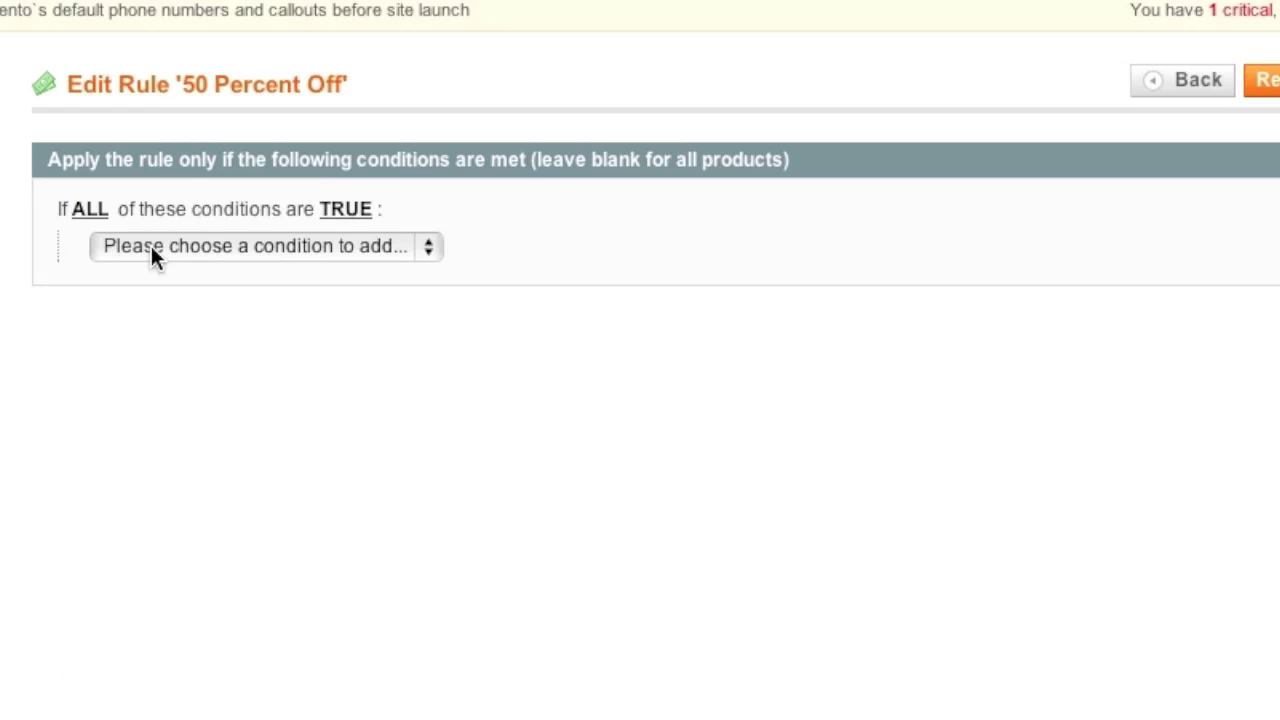
{"action": "left_click", "coordinate": [151, 249]}
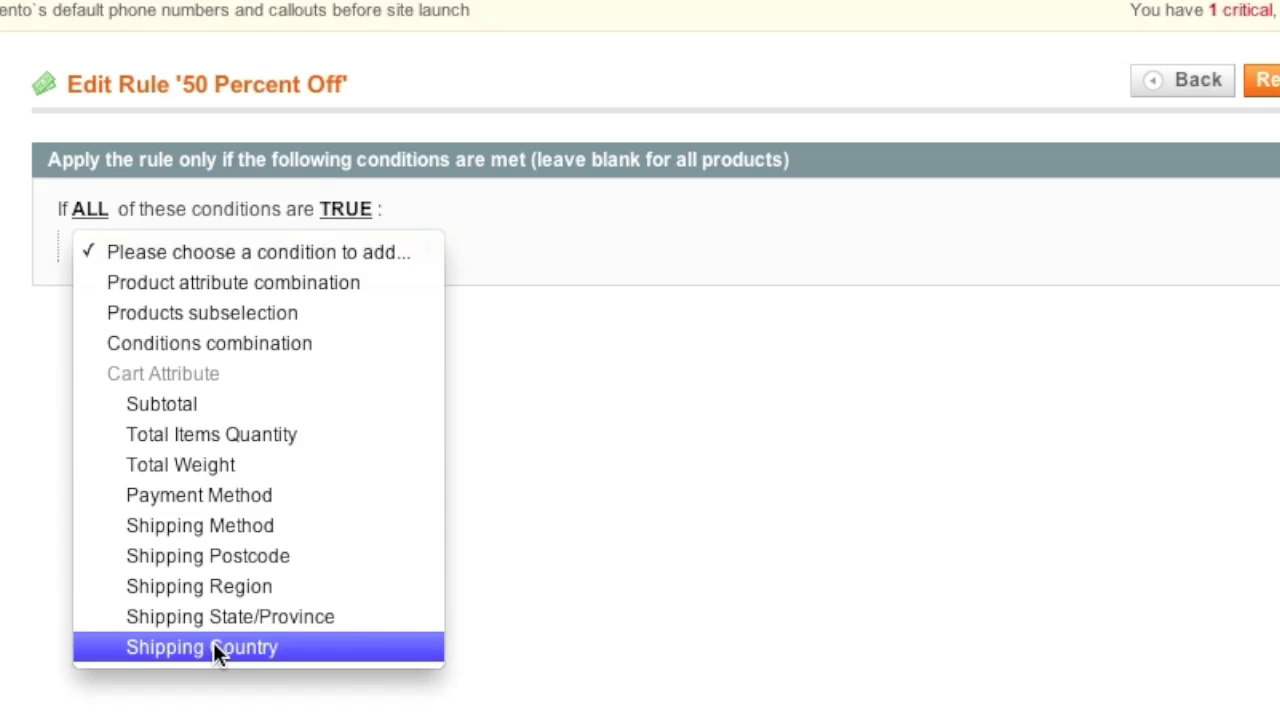
{"action": "left_click", "coordinate": [170, 282]}
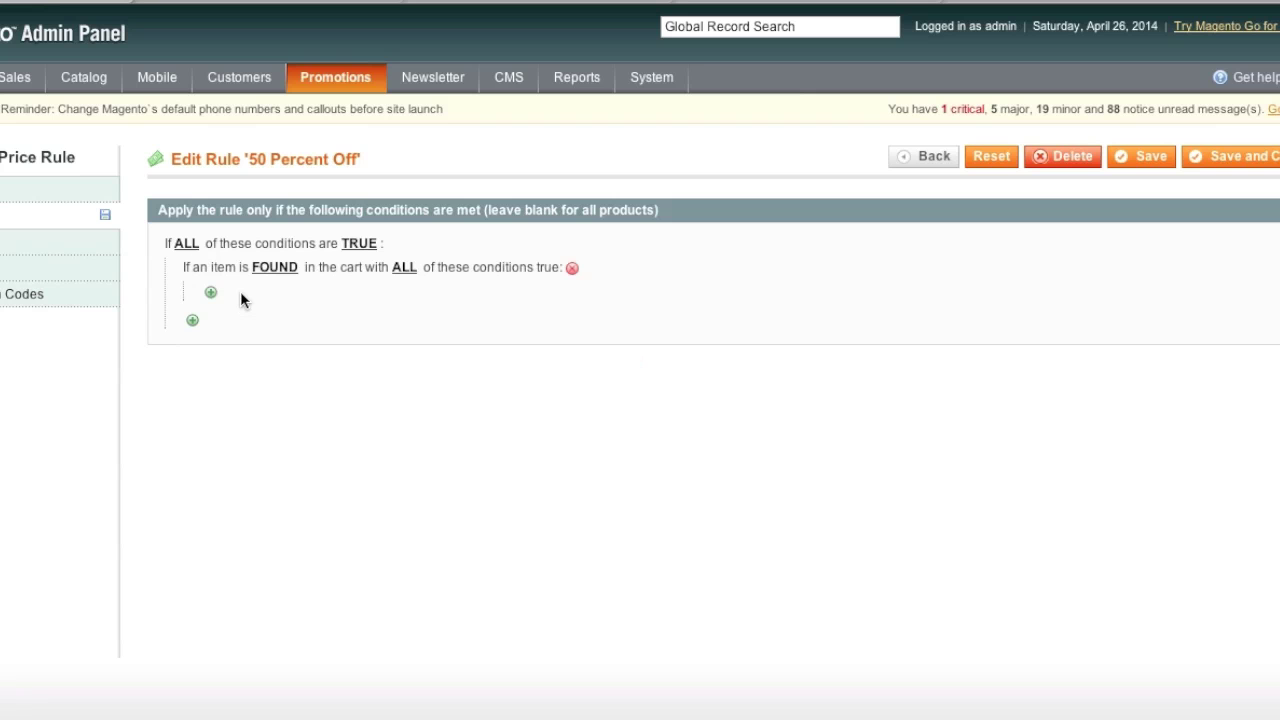
{"action": "left_click", "coordinate": [210, 292]}
{"action": "left_click", "coordinate": [216, 294]}
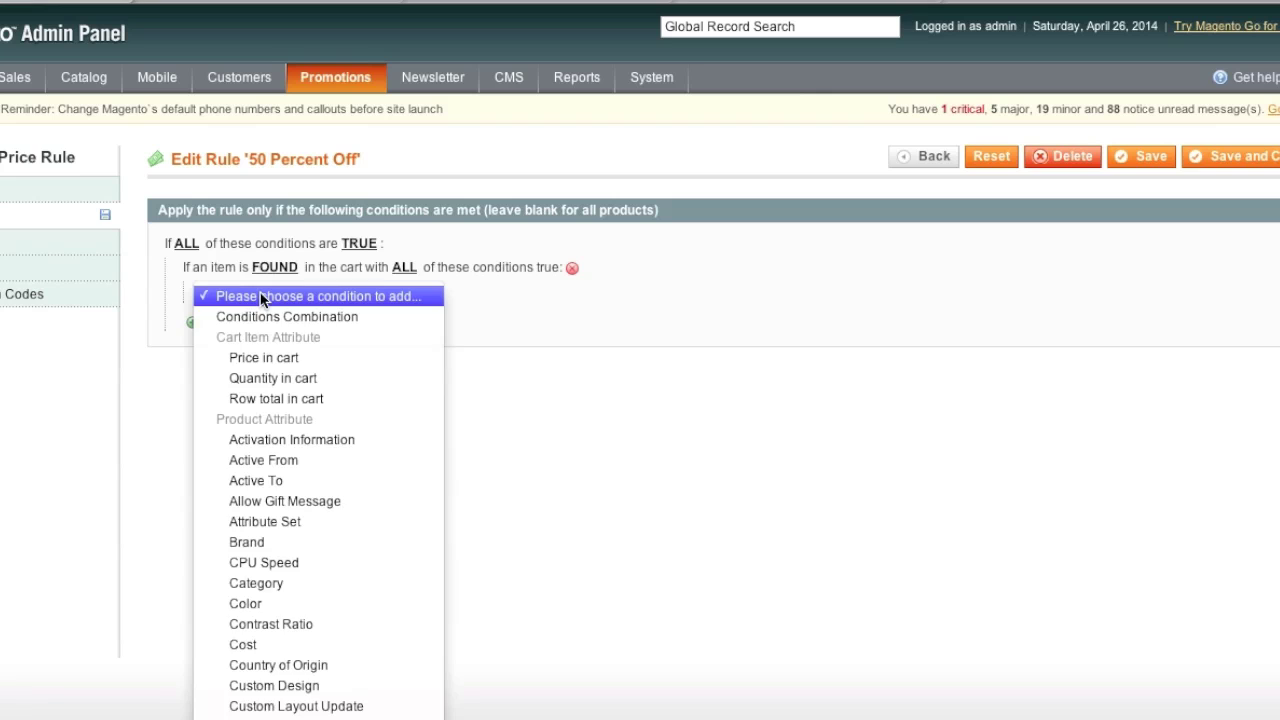
{"action": "scroll", "coordinate": [281, 446], "scroll_direction": "down", "scroll_amount": 6}
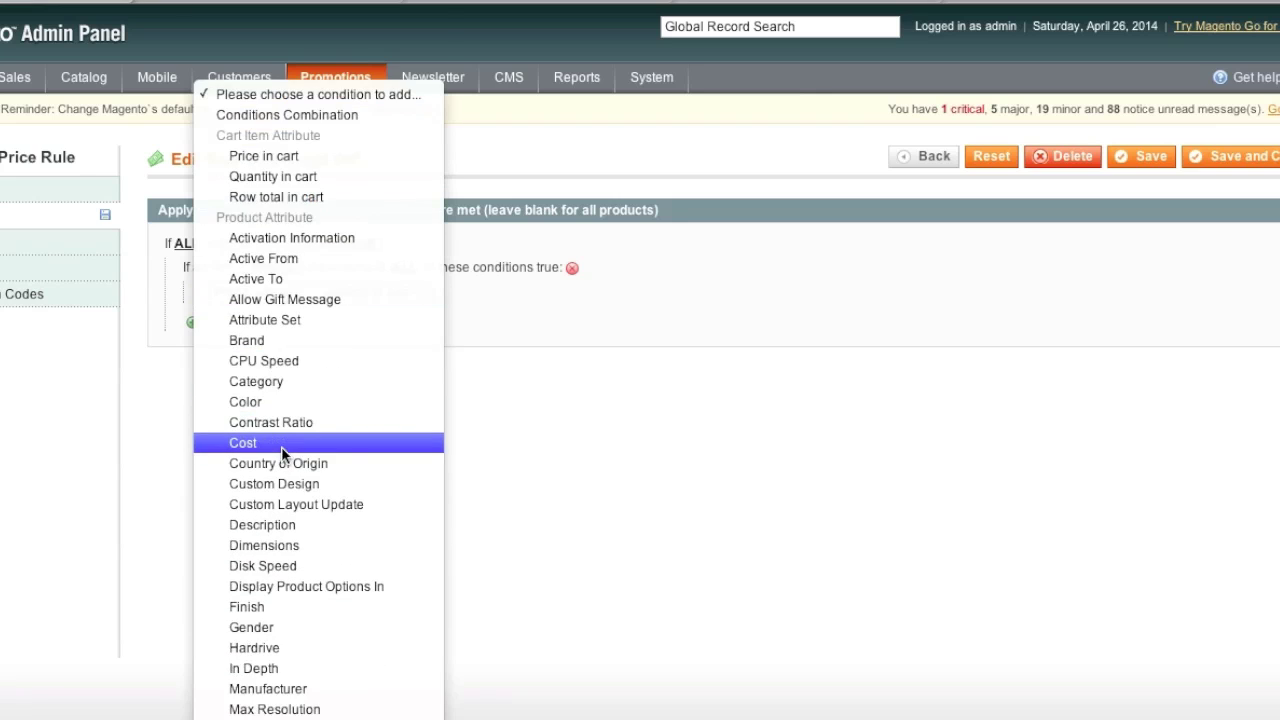
{"action": "scroll", "coordinate": [281, 446], "scroll_direction": "down", "scroll_amount": 2}
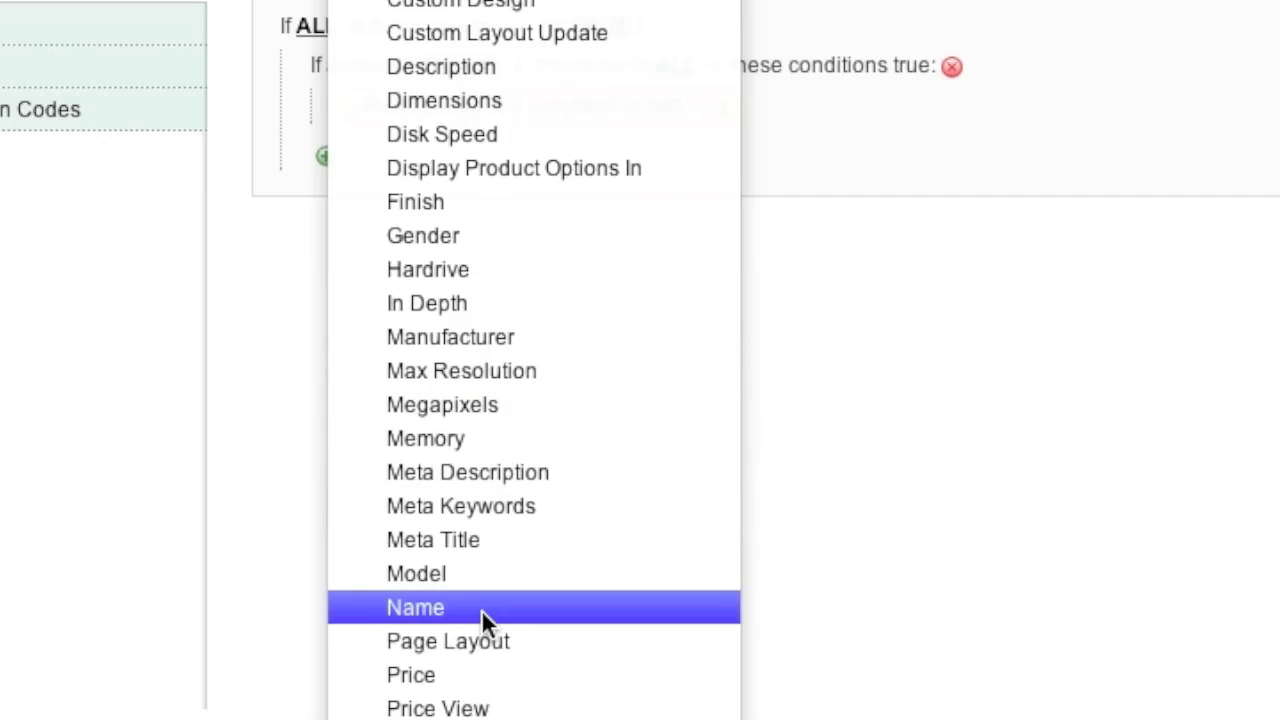
{"action": "left_click", "coordinate": [287, 607]}
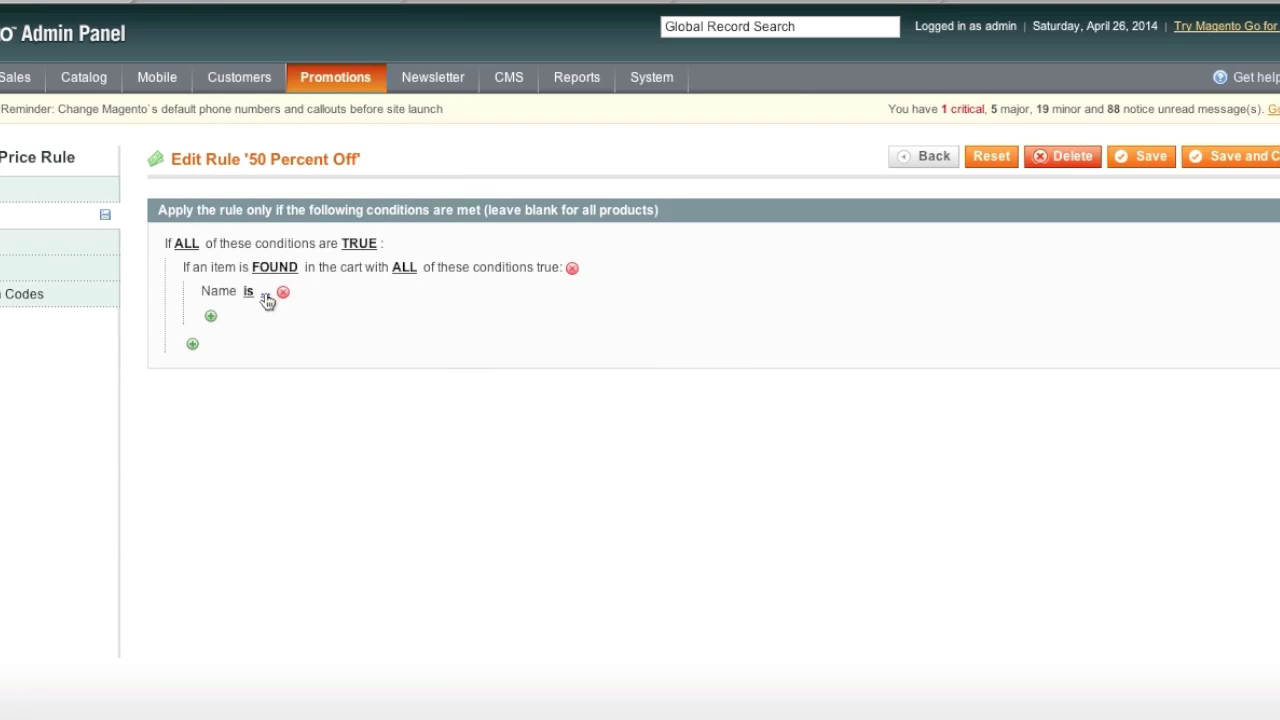
Set the Name value to Nine West Women's Lucero Pump, copied from the storefront cart.
{"action": "left_click", "coordinate": [266, 296]}
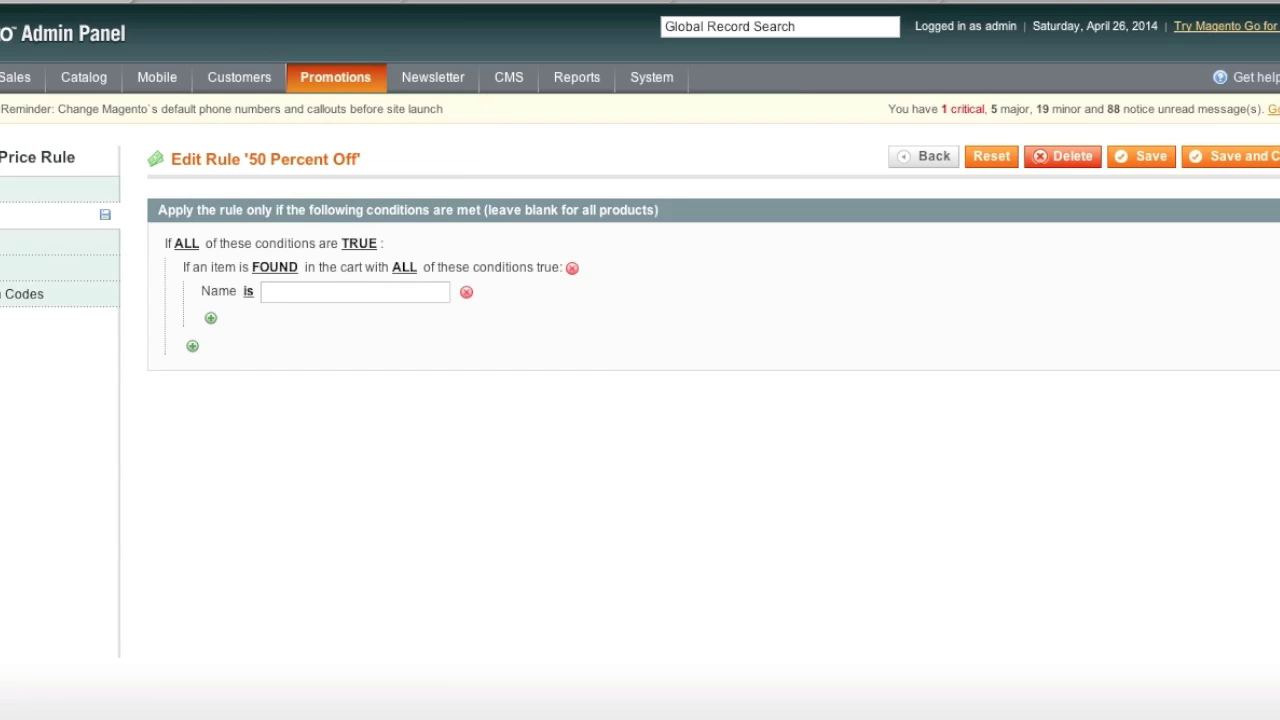
{"action": "left_click", "coordinate": [266, 4]}
{"action": "left_click_drag", "start_coordinate": [469, 297], "coordinate": [251, 292]}
{"action": "key", "text": "ctrl+c"}
{"action": "left_click", "coordinate": [100, 3]}
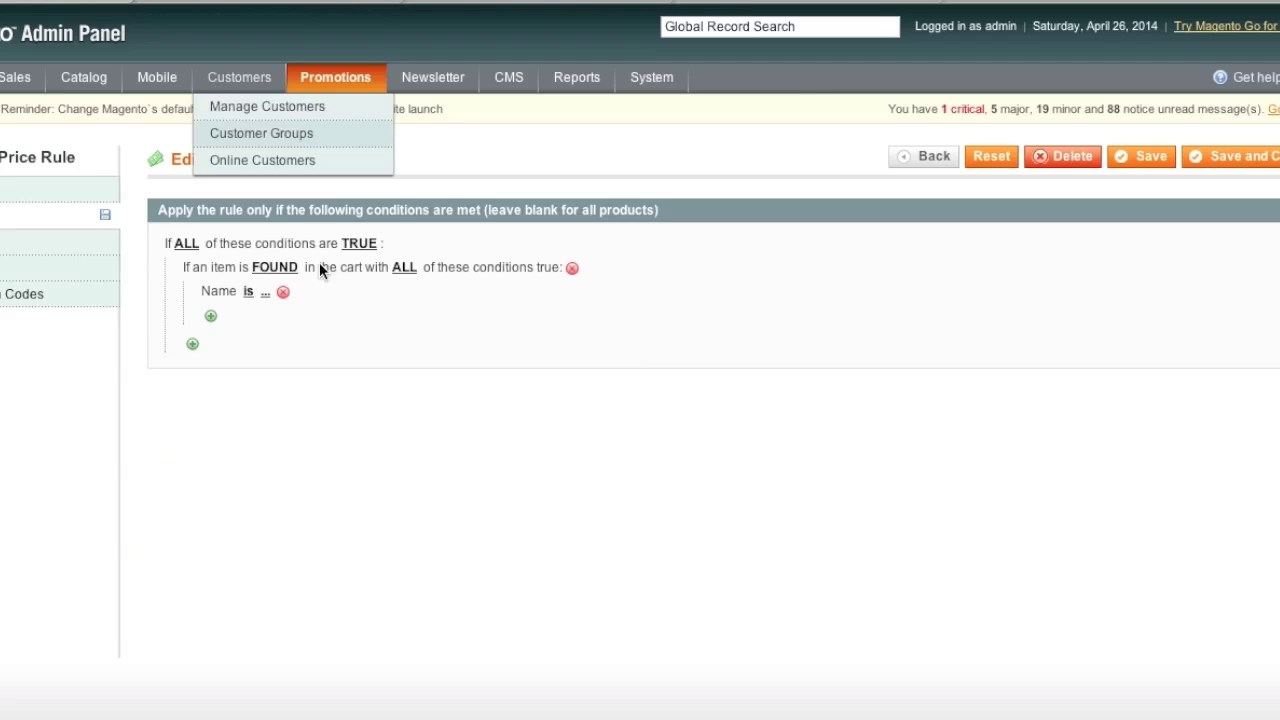
{"action": "left_click", "coordinate": [266, 296]}
{"action": "key", "text": "ctrl+v"}
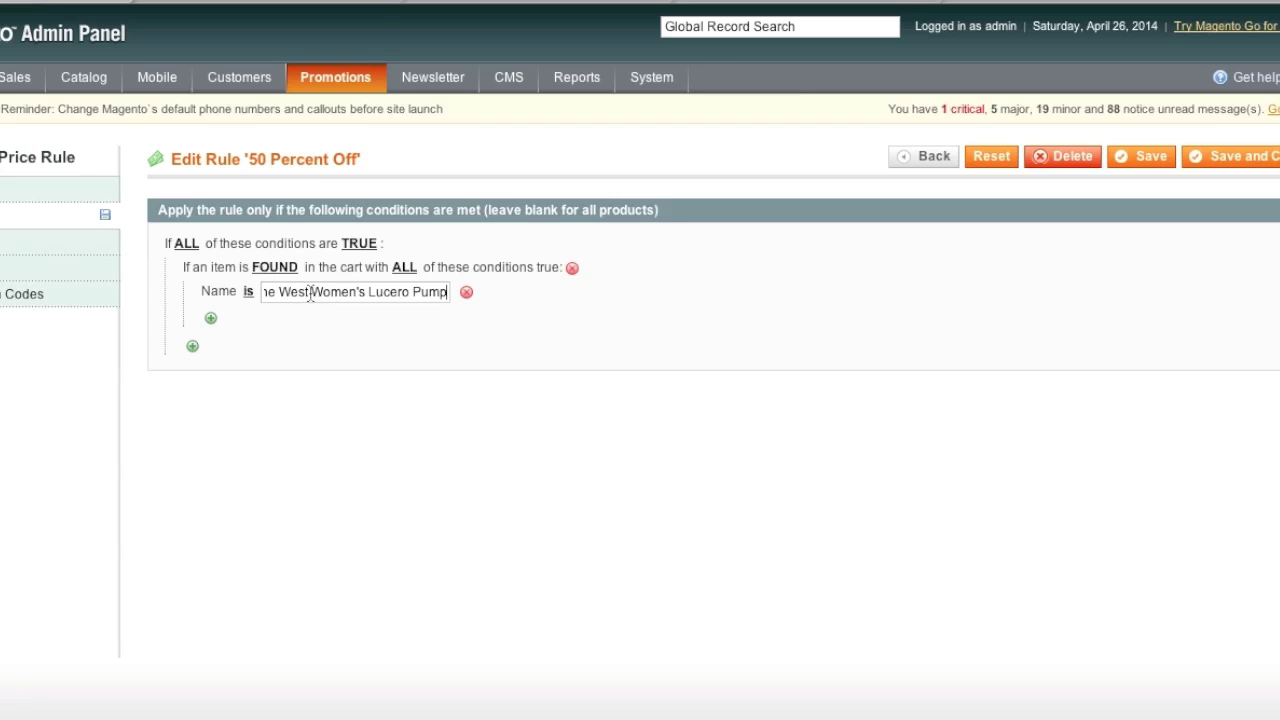
{"action": "left_click_drag", "start_coordinate": [307, 293], "coordinate": [468, 297]}
{"action": "left_click", "coordinate": [283, 9]}
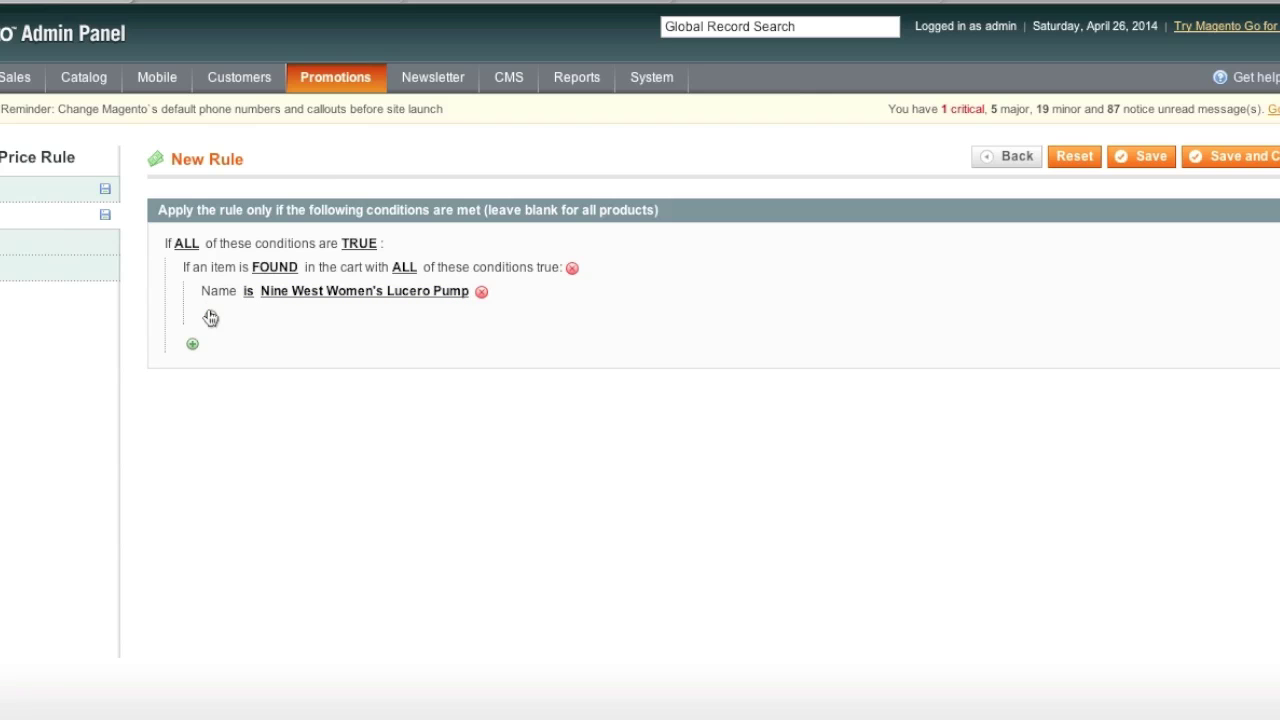
Add a Color is Red item condition and switch the item match from ALL to ANY.
{"action": "left_click", "coordinate": [269, 317]}
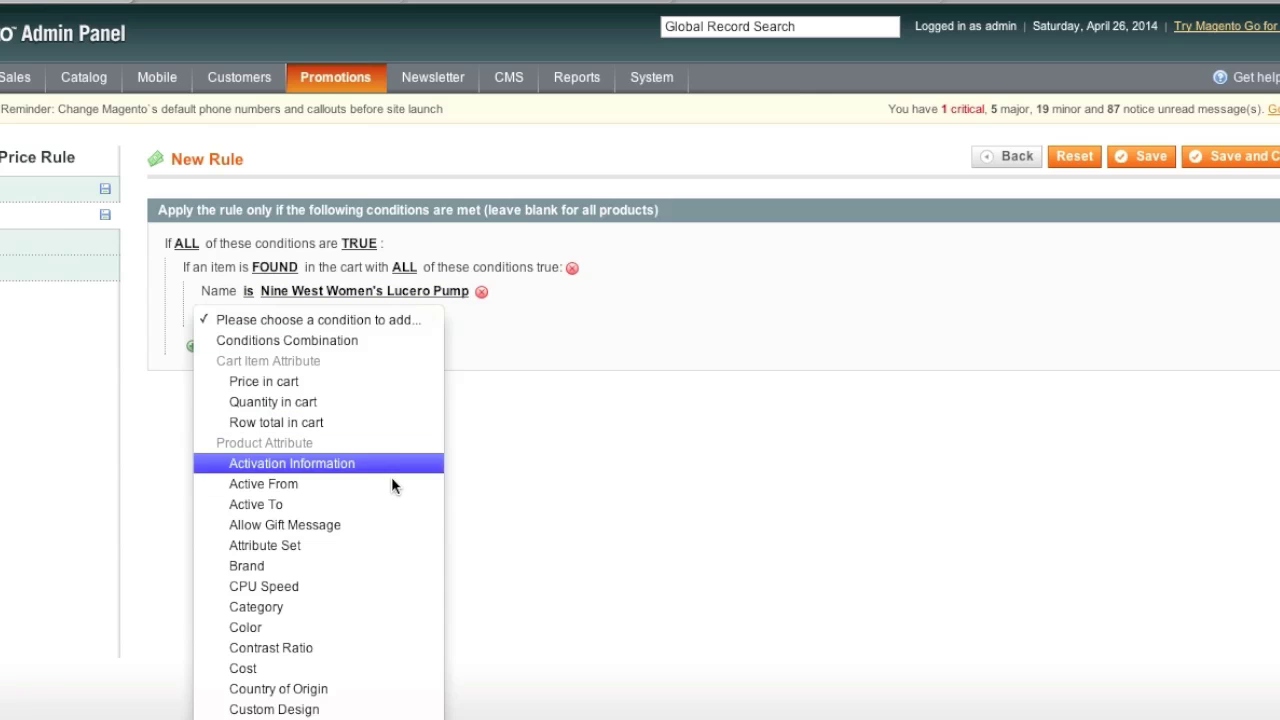
{"action": "scroll", "coordinate": [394, 486], "scroll_direction": "down", "scroll_amount": 3}
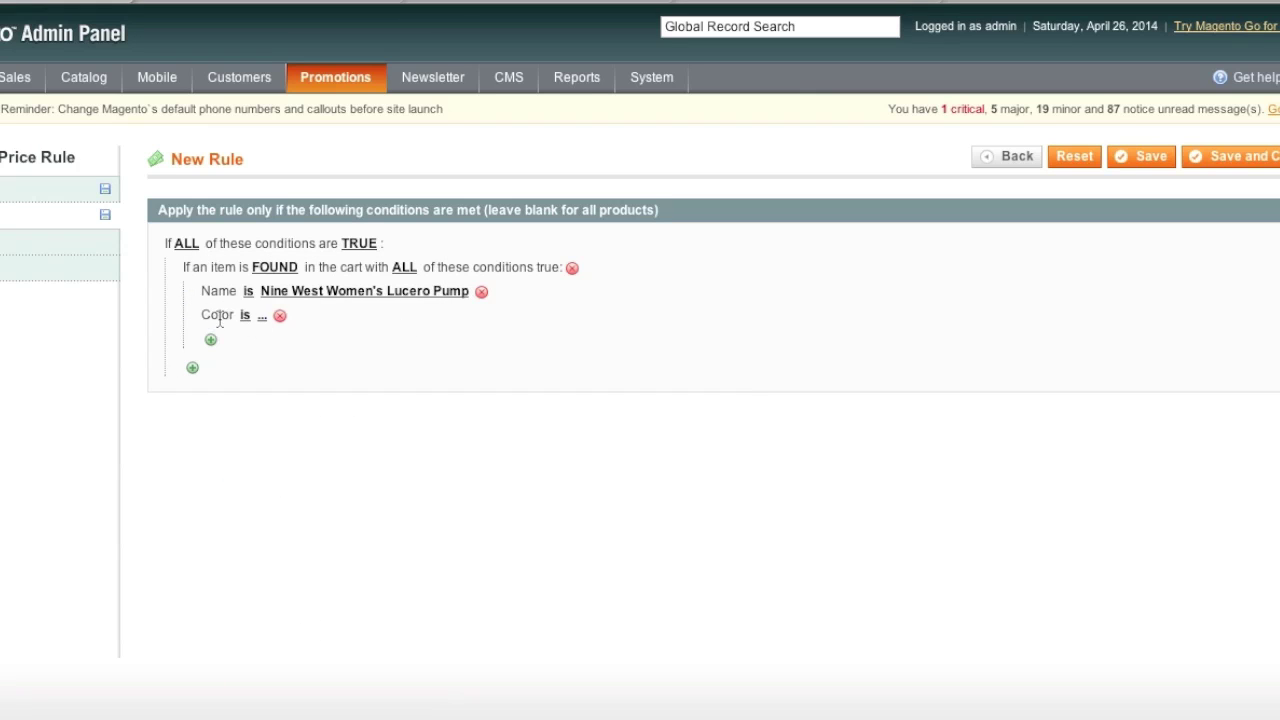
{"action": "left_click", "coordinate": [262, 317]}
{"action": "left_click", "coordinate": [269, 318]}
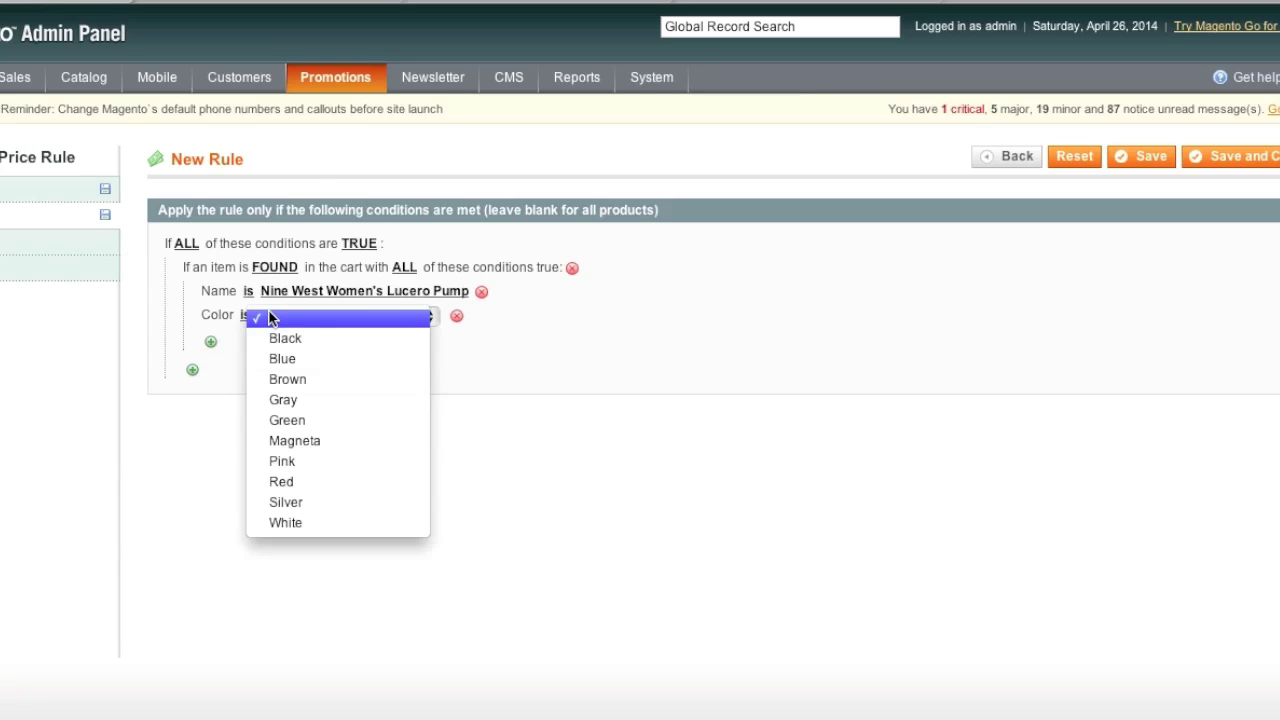
{"action": "left_click", "coordinate": [305, 474]}
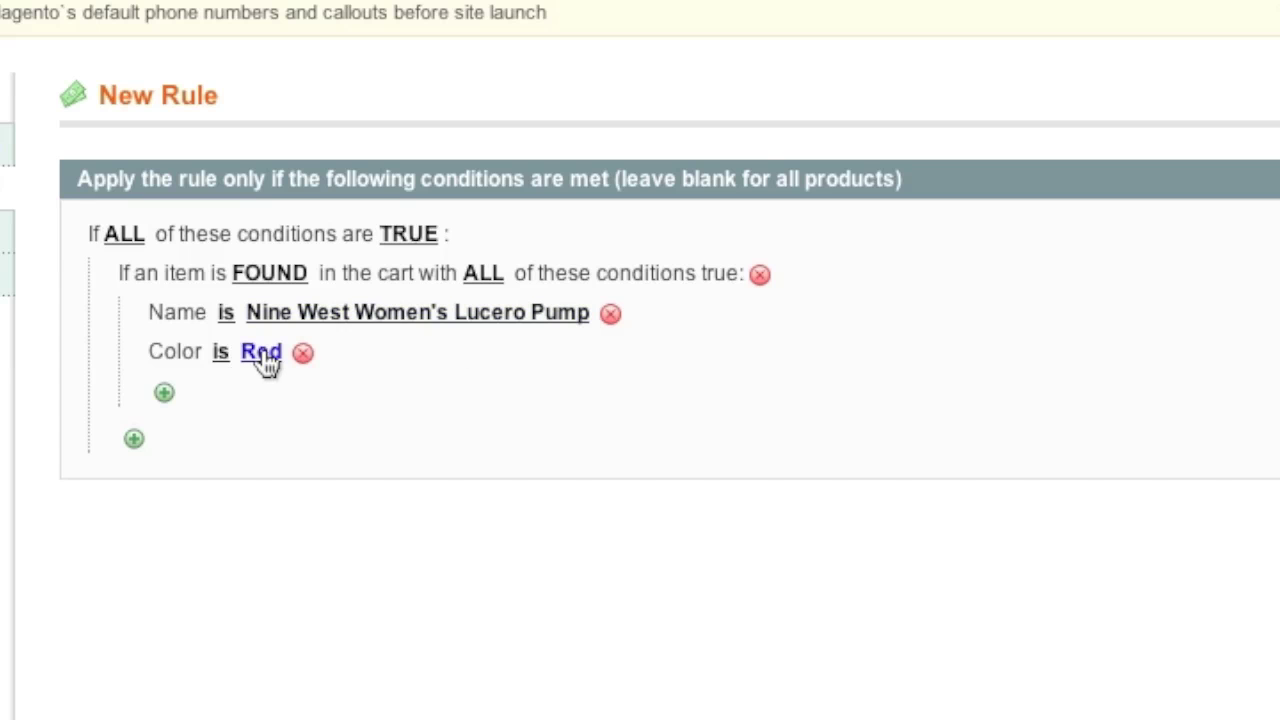
{"action": "left_click", "coordinate": [486, 275]}
{"action": "left_click", "coordinate": [549, 279]}
{"action": "left_click", "coordinate": [543, 306]}
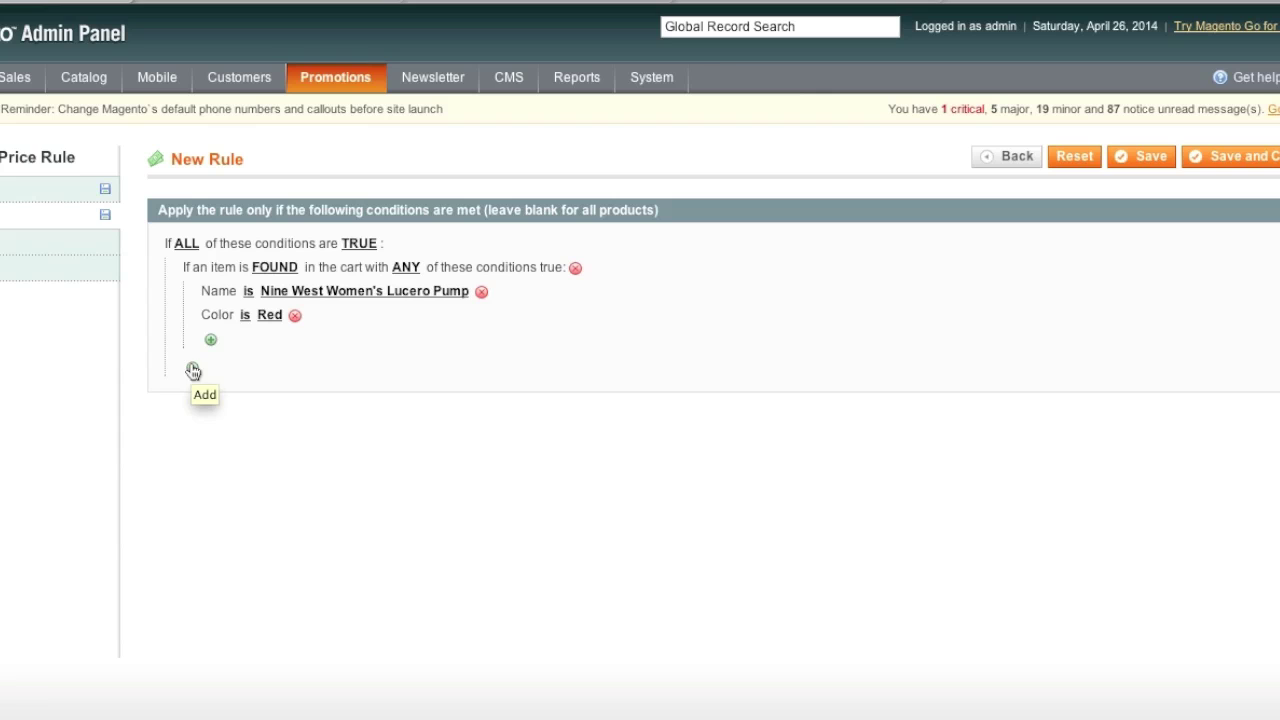
Add a second product combination requiring Quantity in cart is 2.
{"action": "left_click", "coordinate": [133, 441]}
{"action": "left_click", "coordinate": [200, 368]}
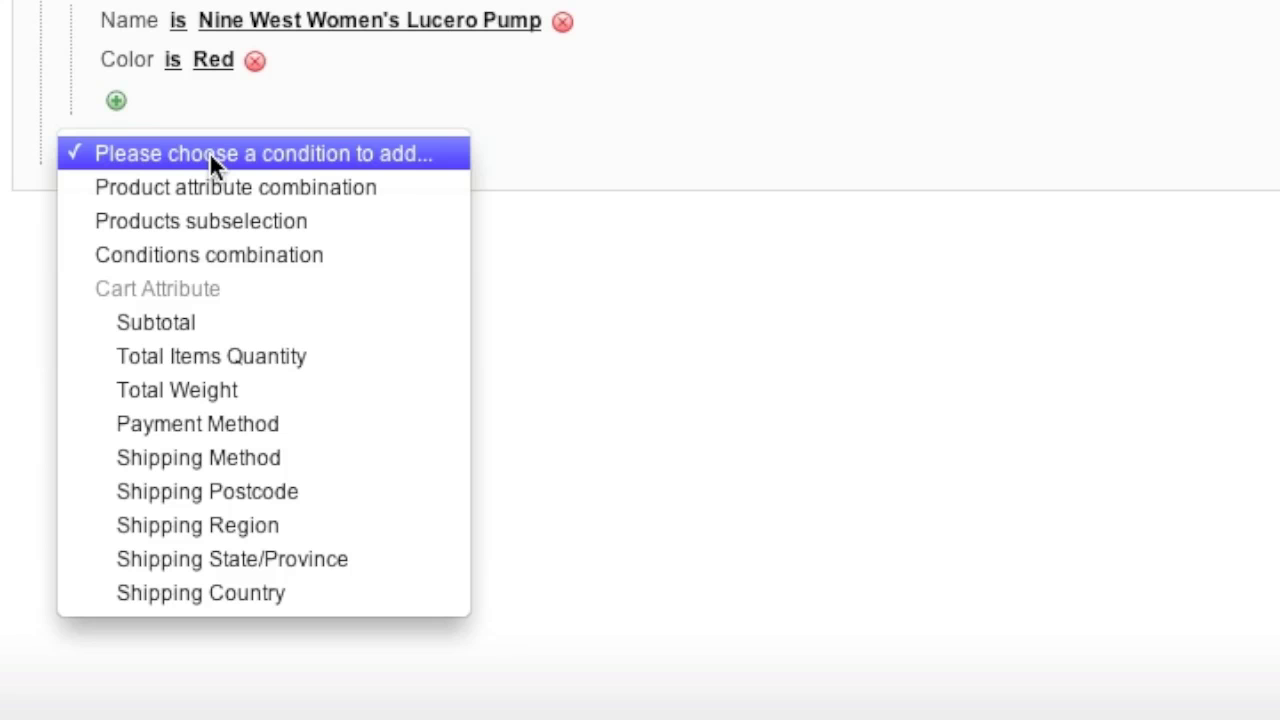
{"action": "left_click", "coordinate": [217, 187]}
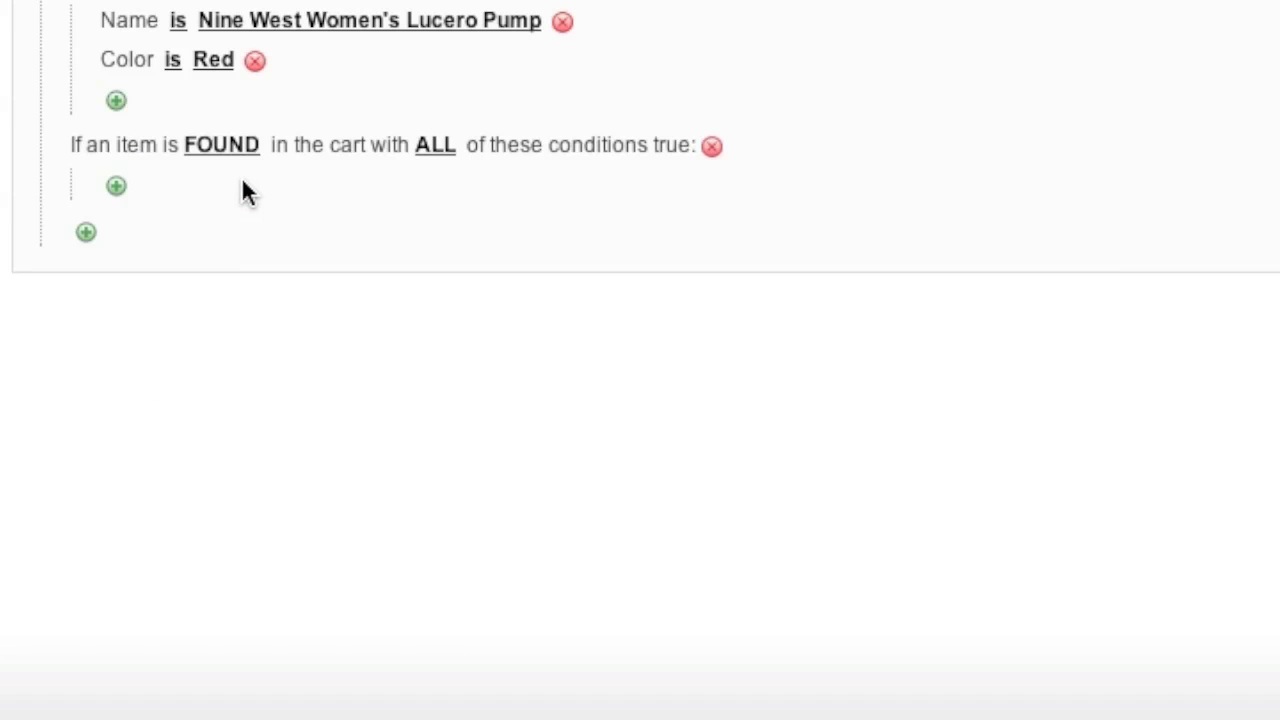
{"action": "left_click", "coordinate": [116, 186]}
{"action": "left_click", "coordinate": [257, 182]}
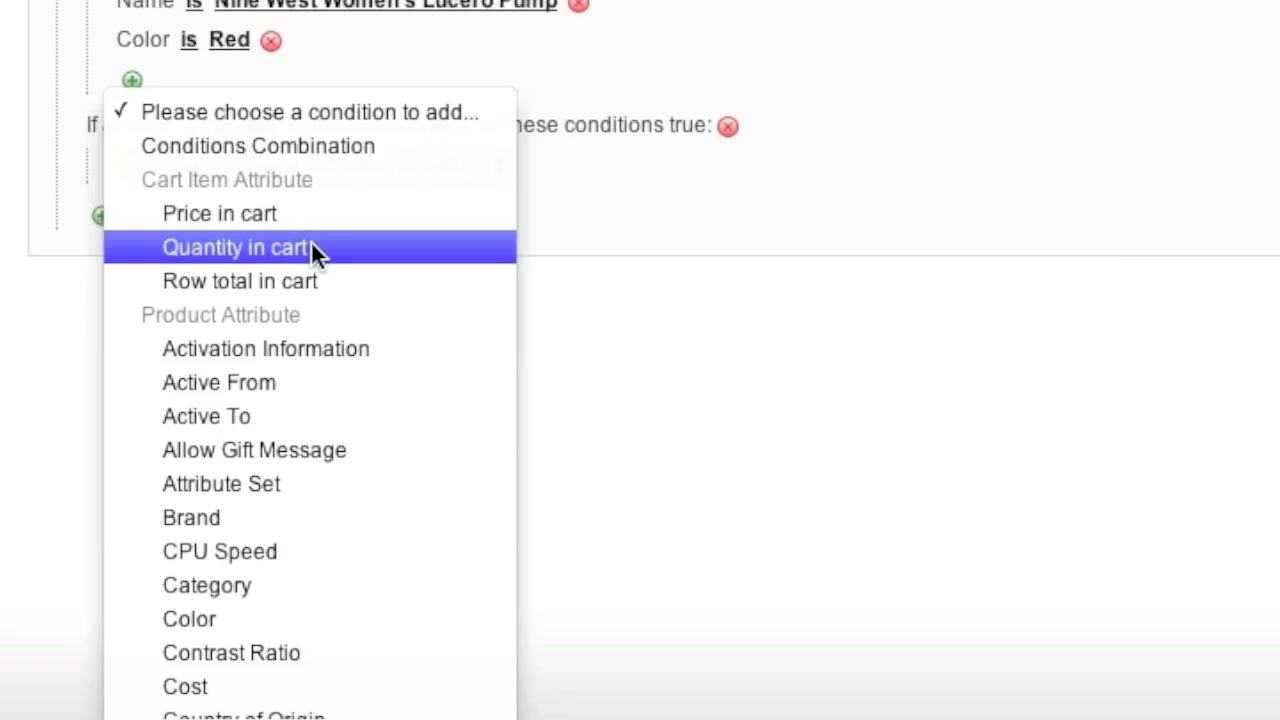
{"action": "left_click", "coordinate": [316, 442]}
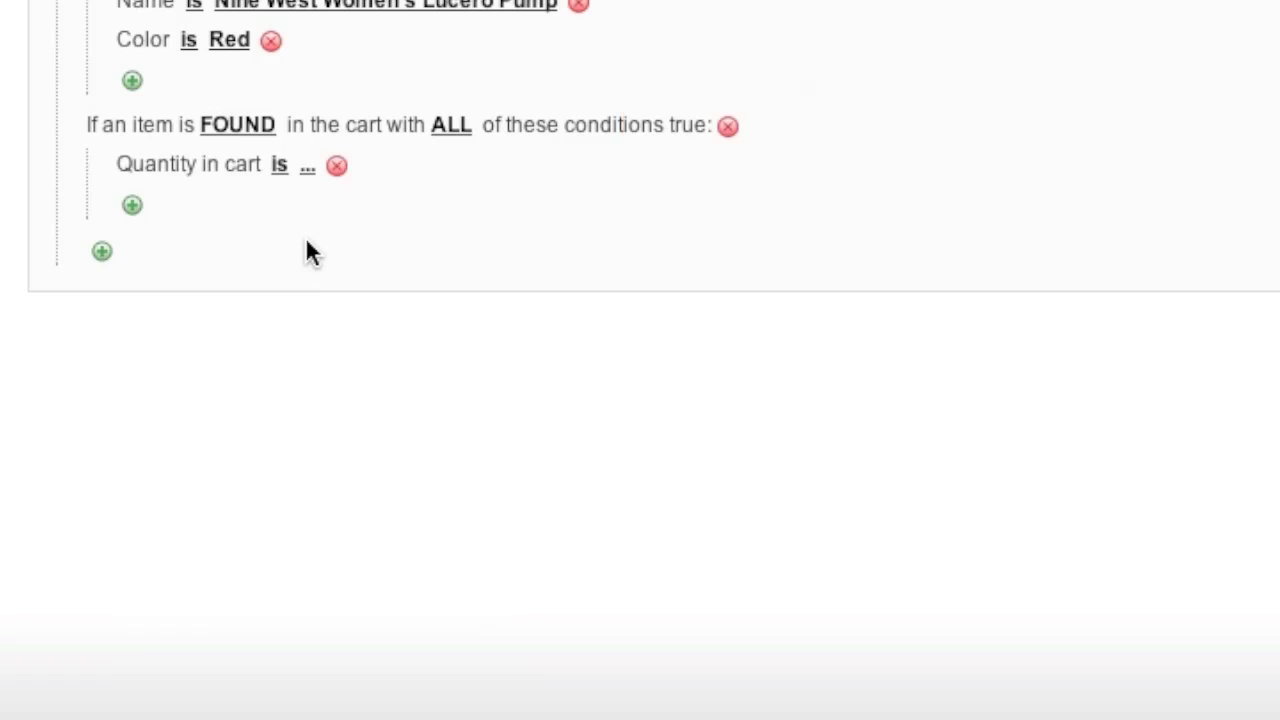
{"action": "left_click", "coordinate": [308, 170]}
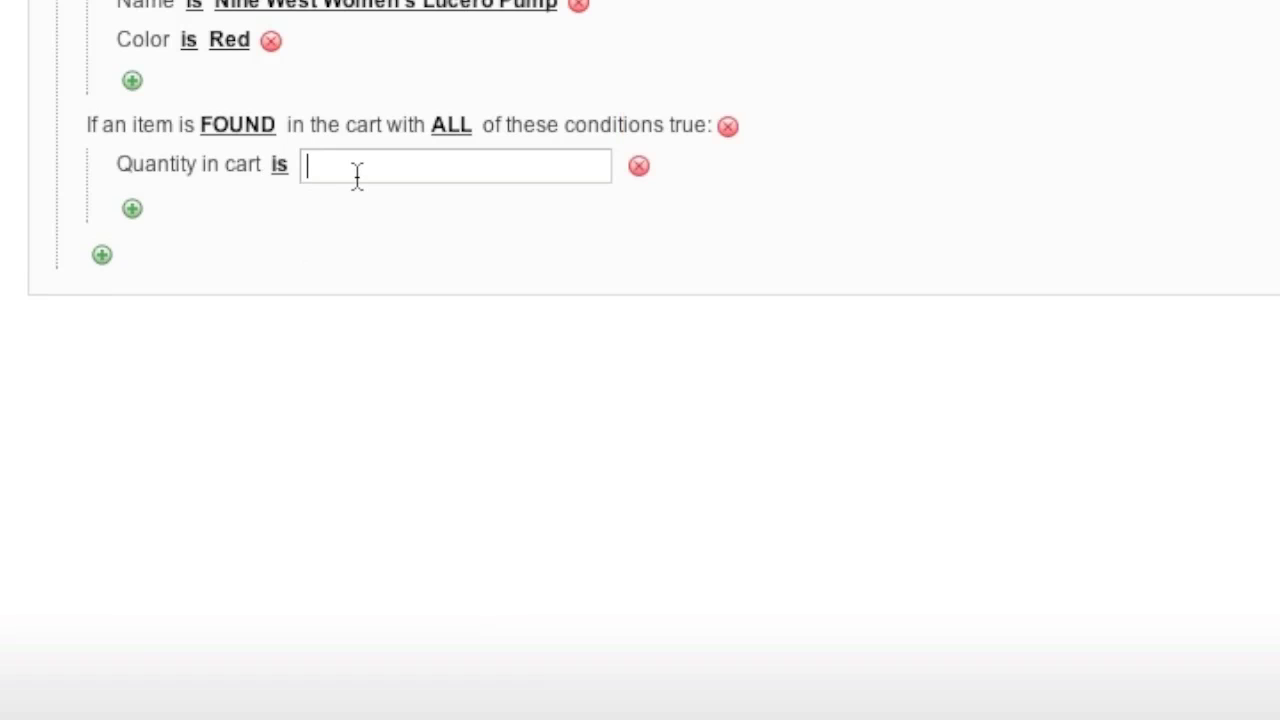
{"action": "type", "text": "2"}
{"action": "left_click", "coordinate": [420, 228]}
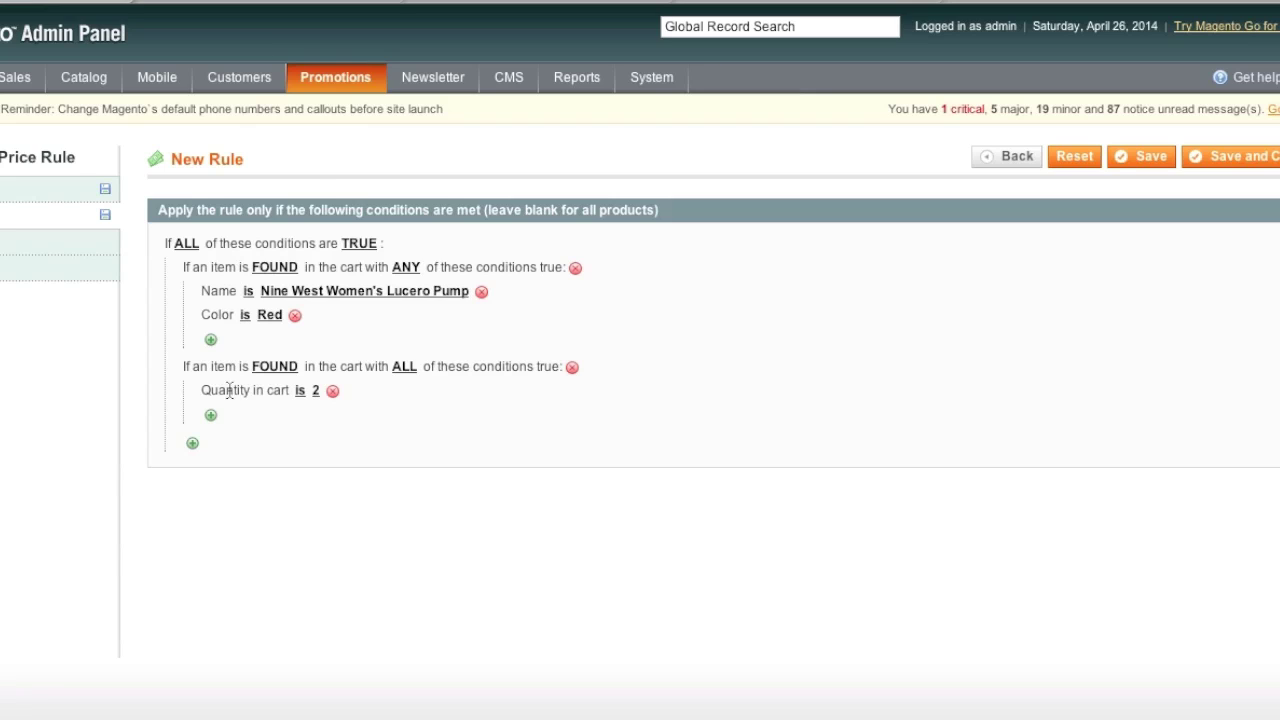
Change the top-level condition combiner from ALL to ANY.
{"action": "left_click", "coordinate": [187, 244]}
{"action": "left_click", "coordinate": [232, 246]}
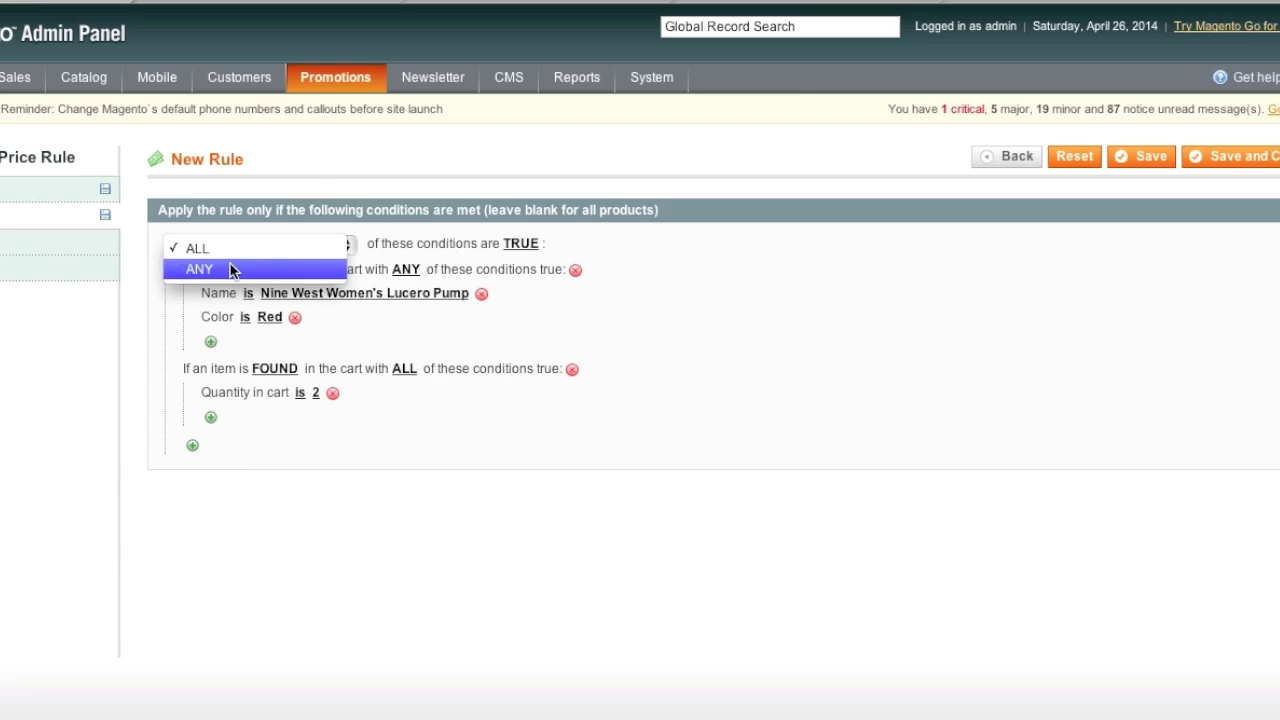
{"action": "left_click", "coordinate": [234, 269]}
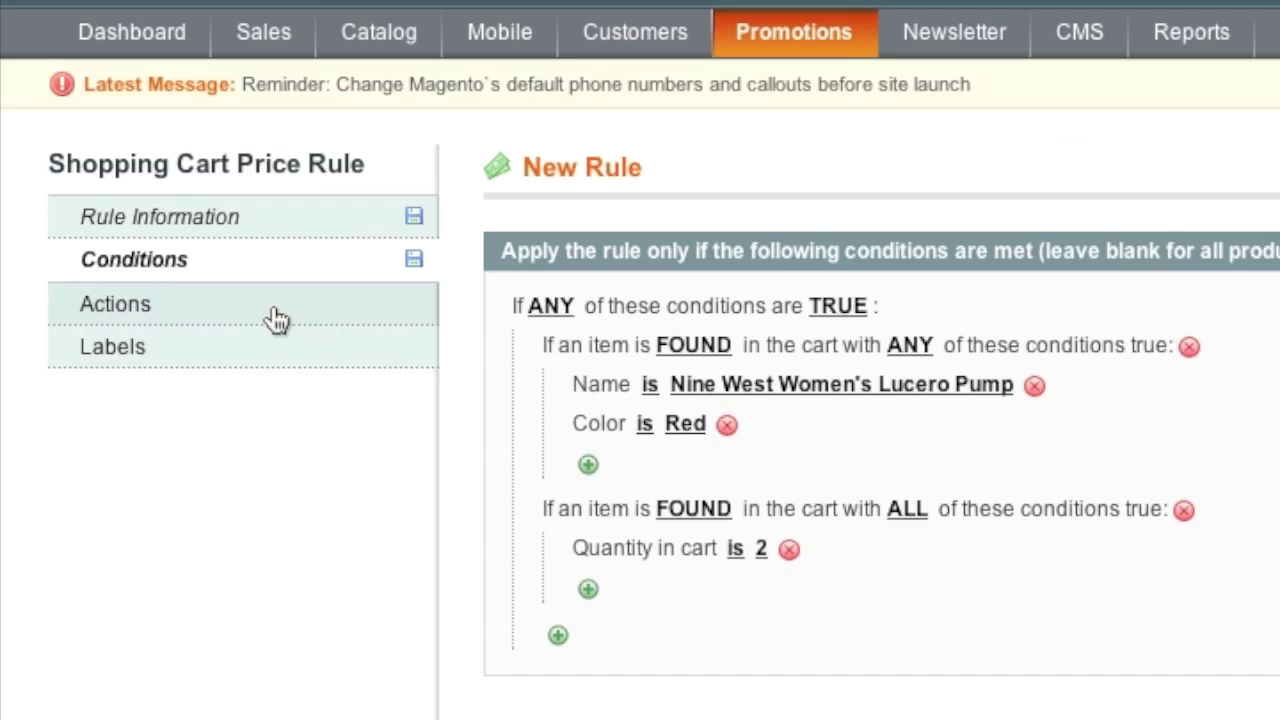
In Actions, apply a Percent of product price discount with Discount Amount 50.
{"action": "left_click", "coordinate": [22, 250]}
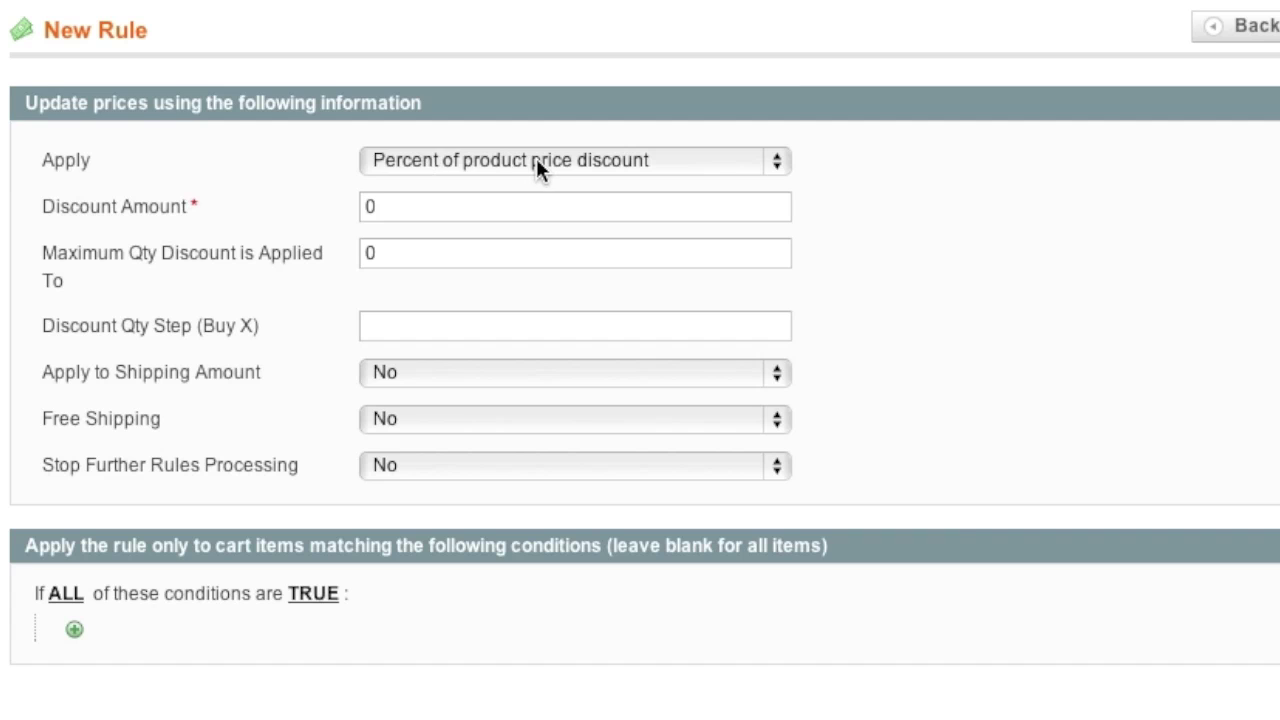
{"action": "left_click", "coordinate": [536, 162]}
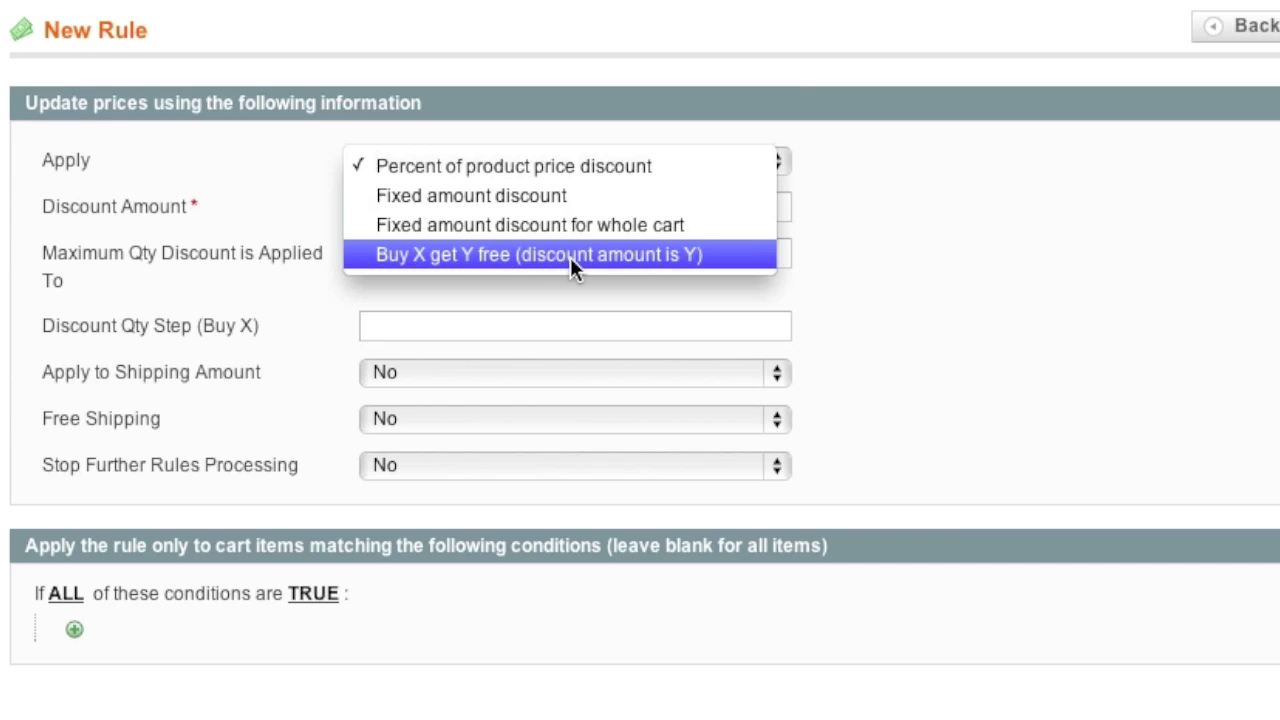
{"action": "left_click", "coordinate": [409, 167]}
{"action": "double_click", "coordinate": [393, 210]}
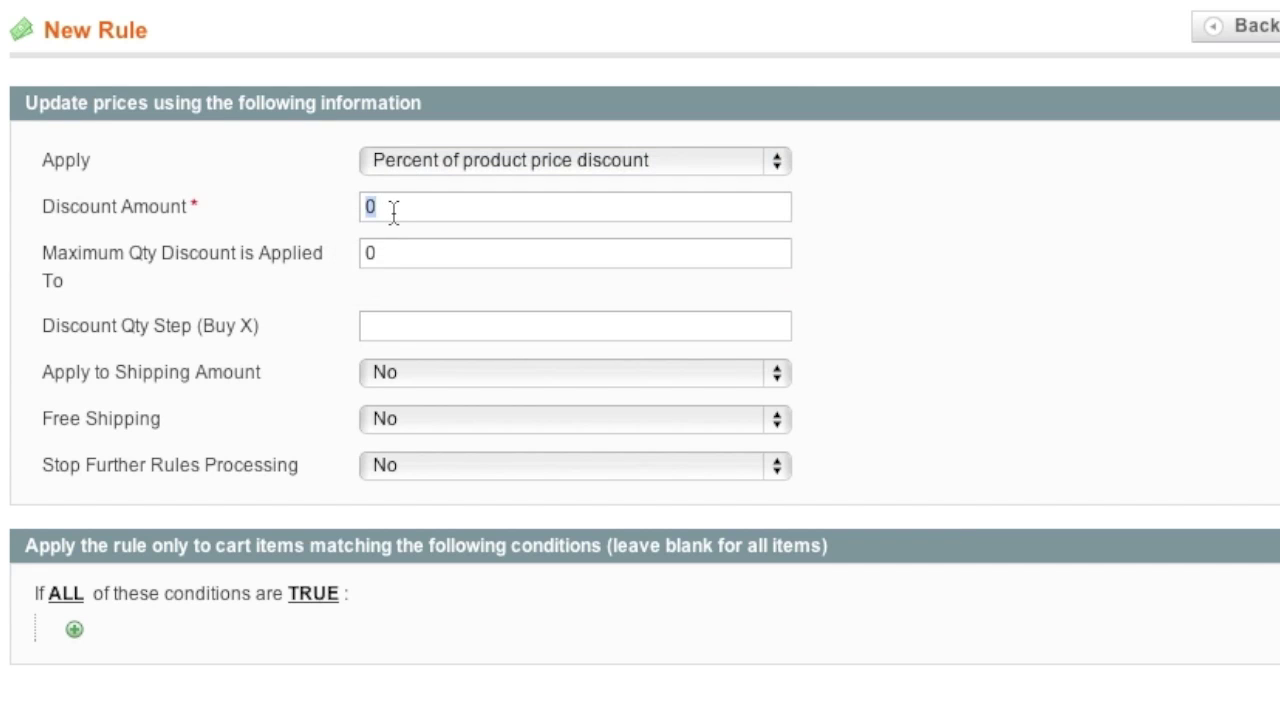
{"action": "type", "text": "50"}
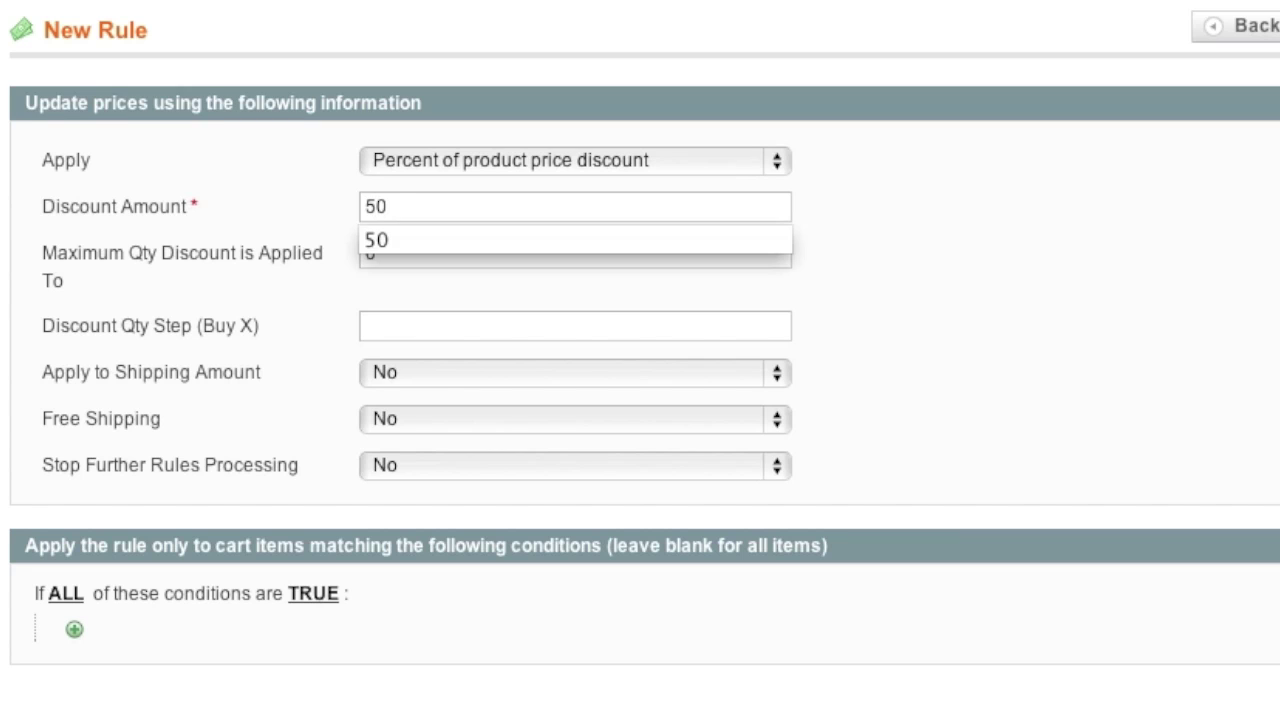
{"action": "key", "text": "Escape"}
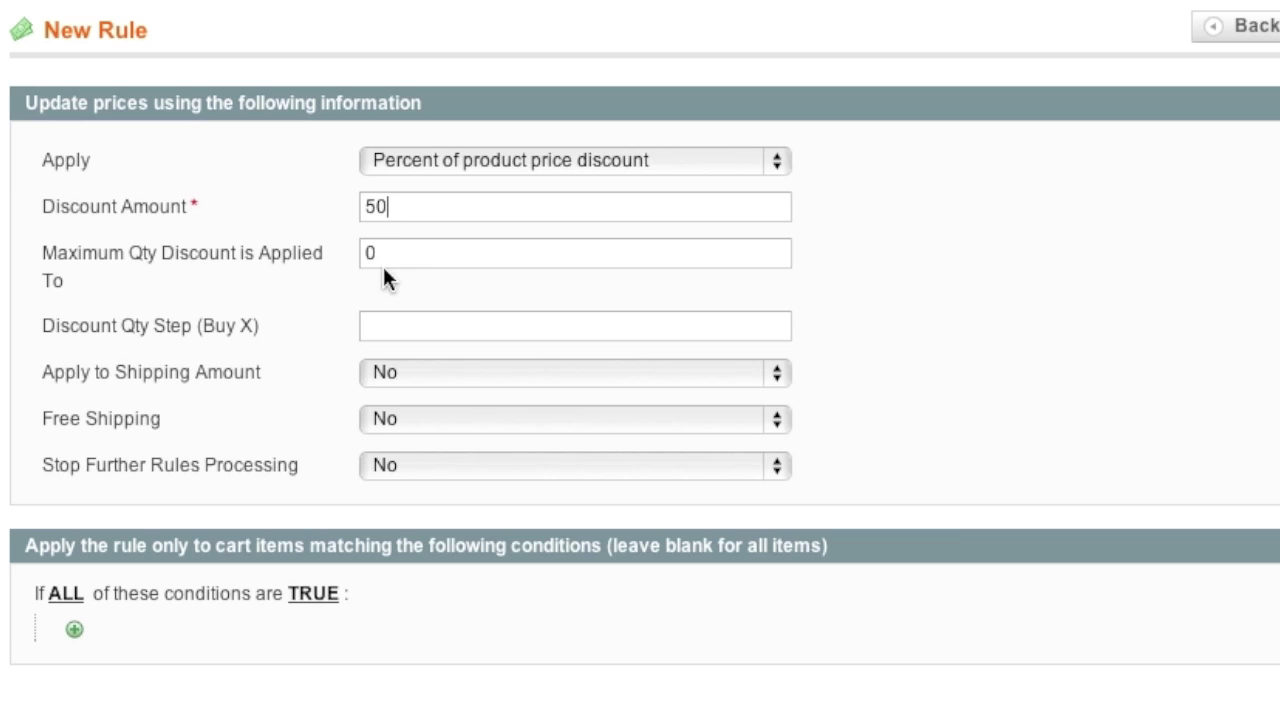
Leave Apply to Shipping Amount set to No.
{"action": "scroll", "coordinate": [392, 266], "scroll_direction": "down", "scroll_amount": 1}
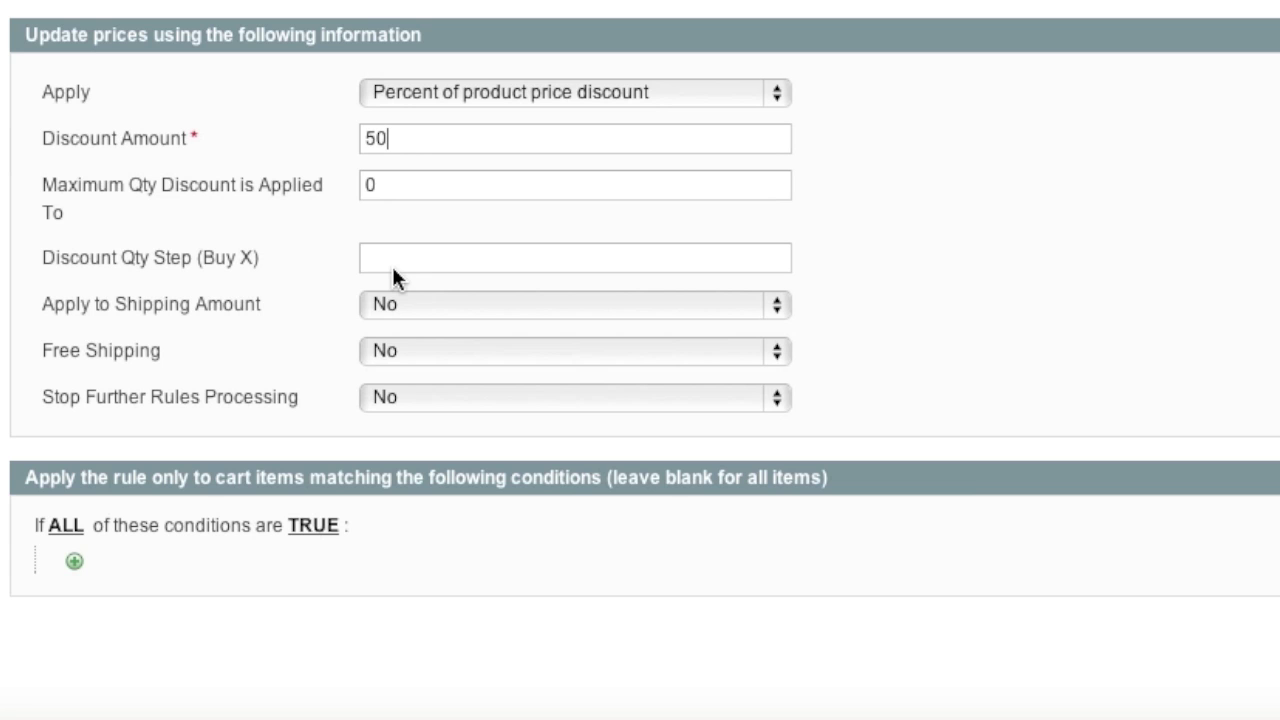
{"action": "scroll", "coordinate": [220, 271], "scroll_direction": "down", "scroll_amount": 1}
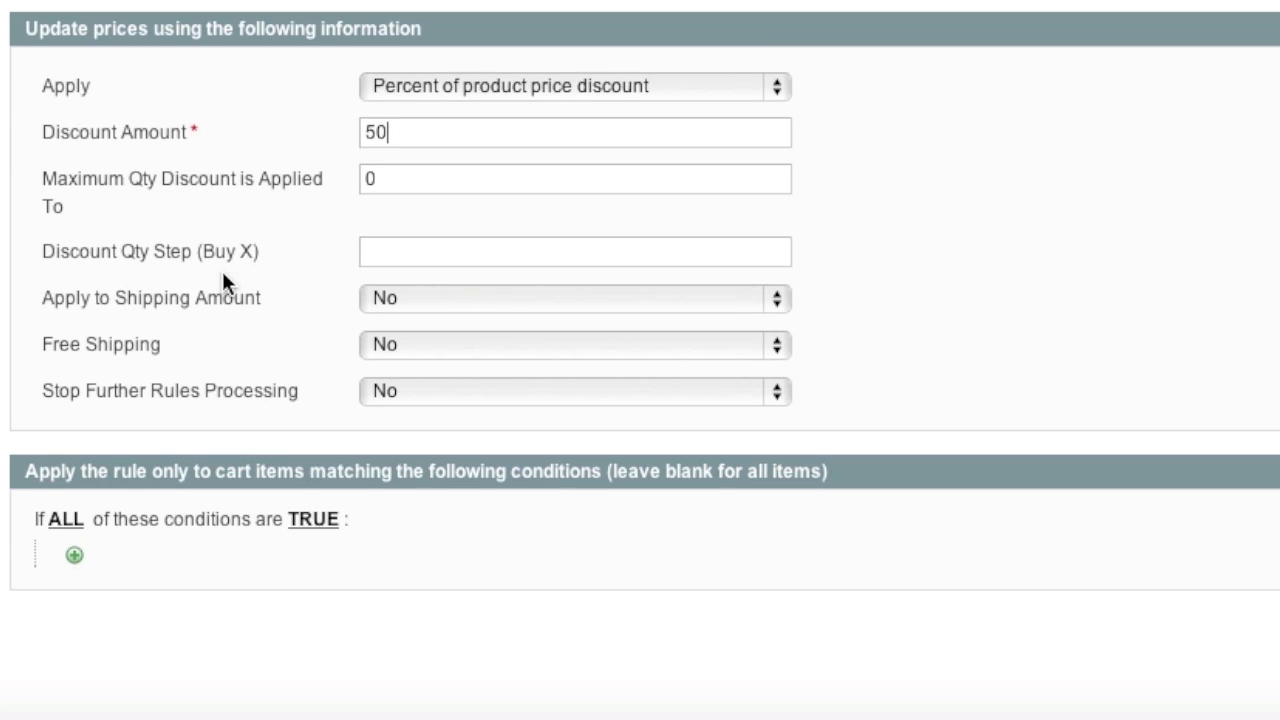
{"action": "left_click", "coordinate": [417, 300]}
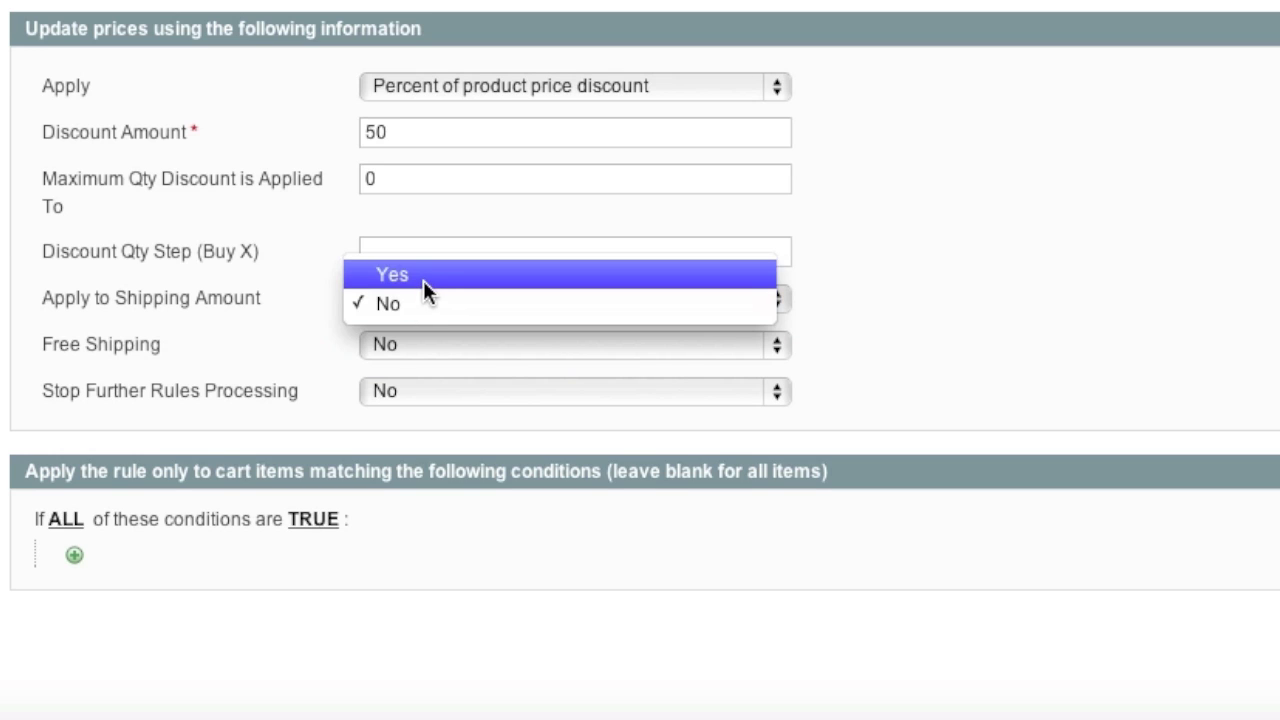
{"action": "left_click", "coordinate": [418, 280]}
{"action": "left_click", "coordinate": [263, 306]}
Set Stop Further Rules Processing to Yes and show the Labels section.
{"action": "scroll", "coordinate": [297, 320], "scroll_direction": "down", "scroll_amount": 1}
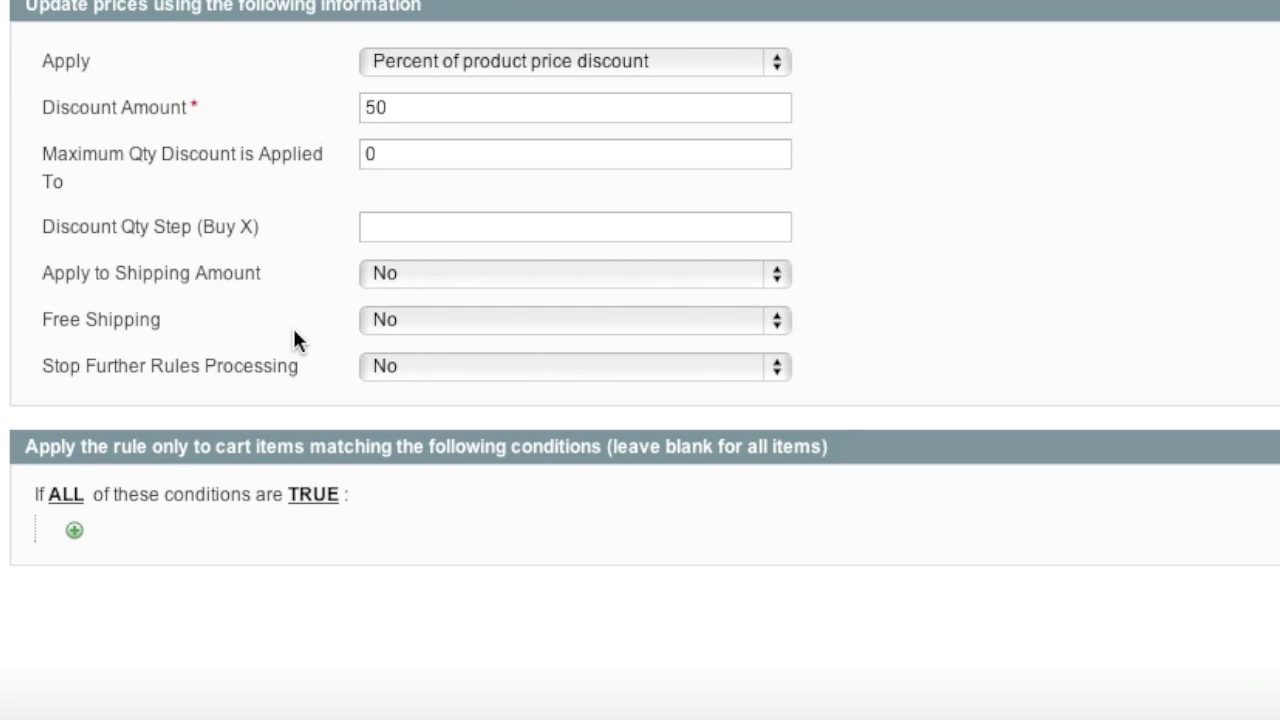
{"action": "left_click", "coordinate": [427, 366]}
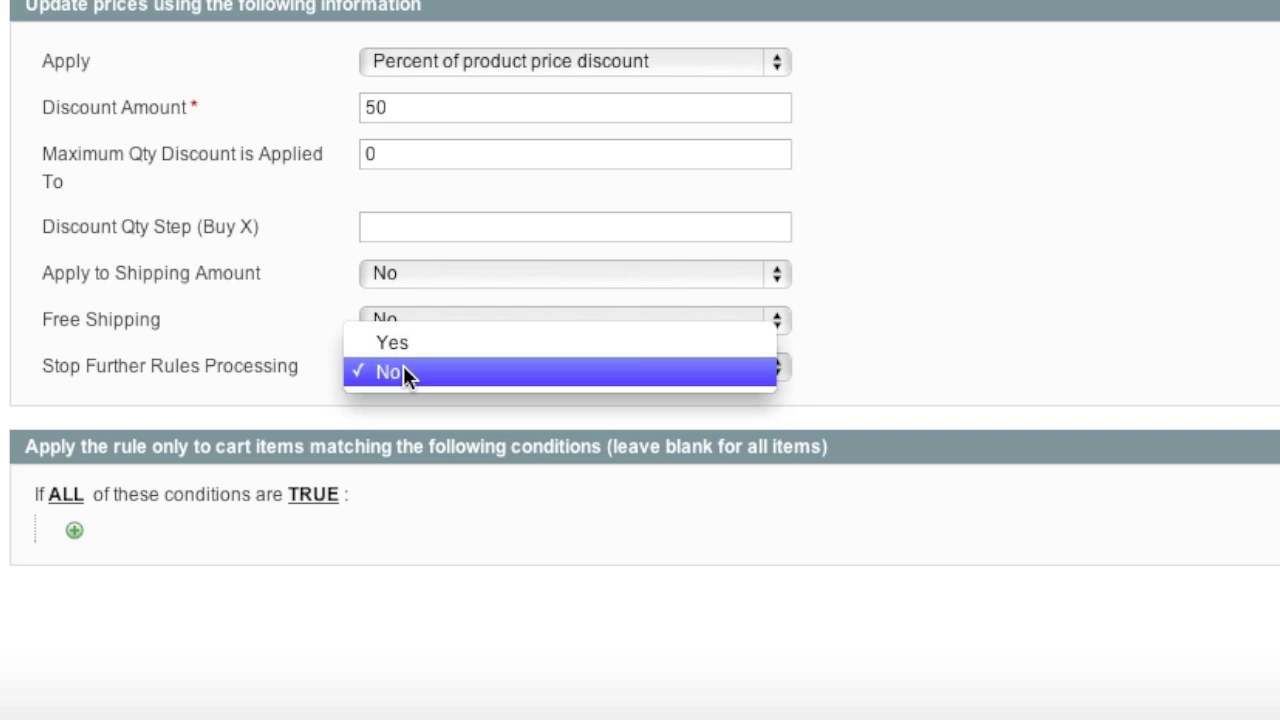
{"action": "left_click", "coordinate": [403, 367]}
{"action": "left_click", "coordinate": [479, 366]}
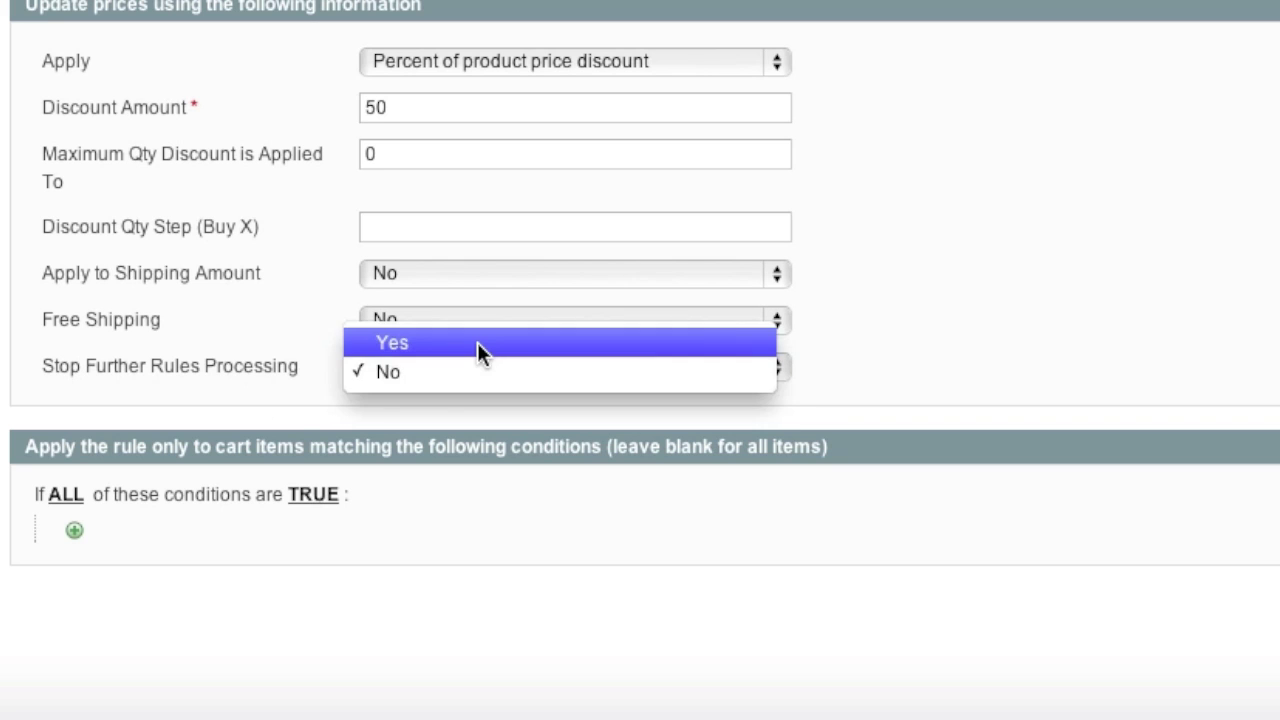
{"action": "left_click", "coordinate": [477, 343]}
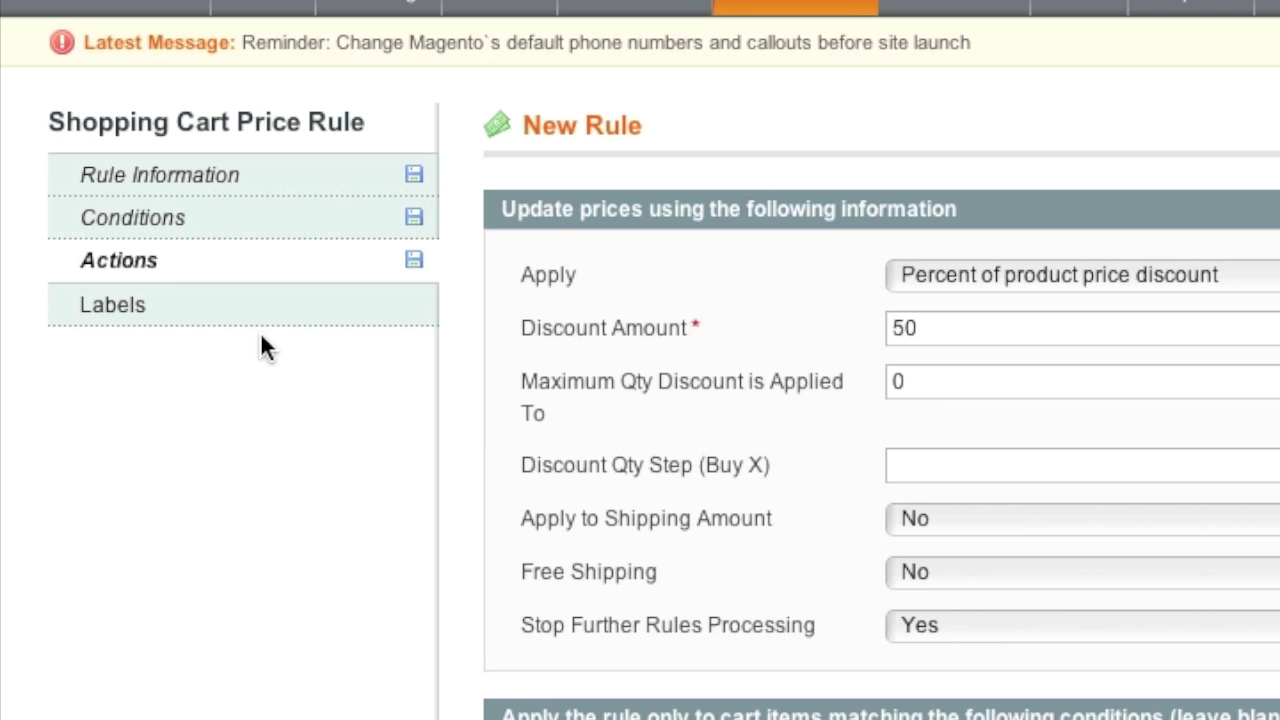
{"action": "left_click", "coordinate": [251, 311]}
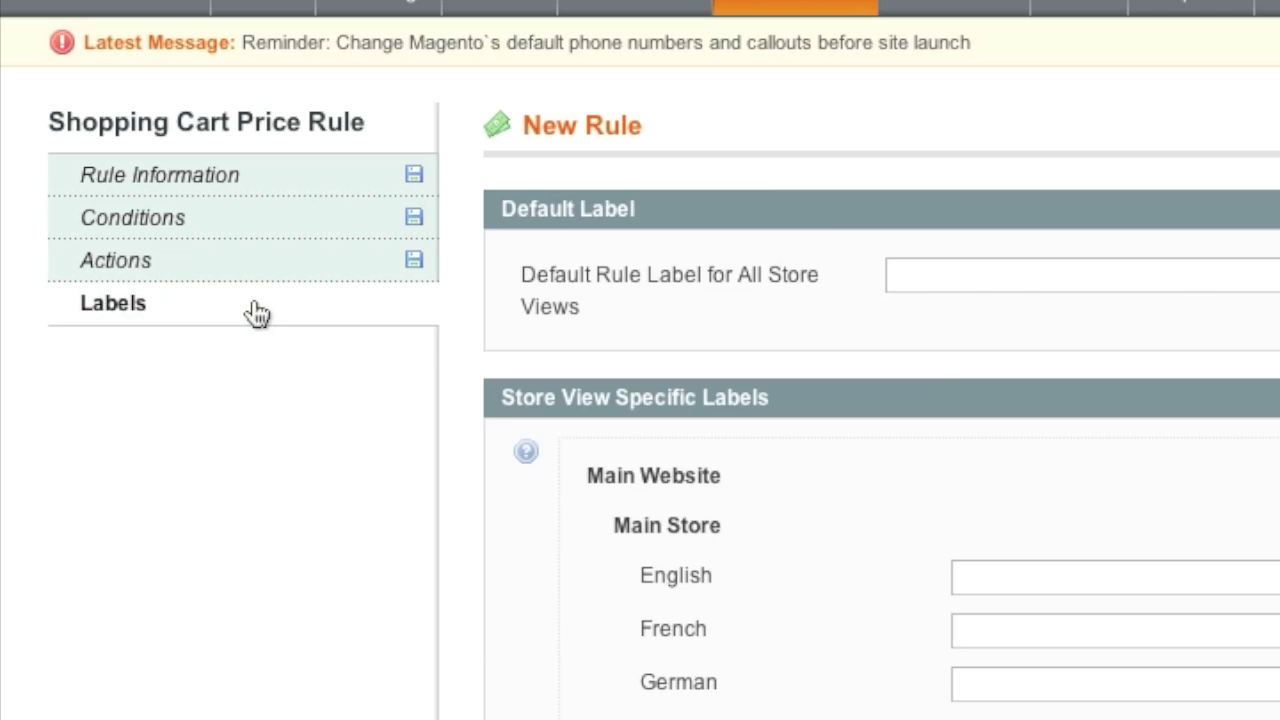
Give the rule the default label '50% Percent Off Coupon' for all store views and save it.
{"action": "left_click", "coordinate": [936, 274]}
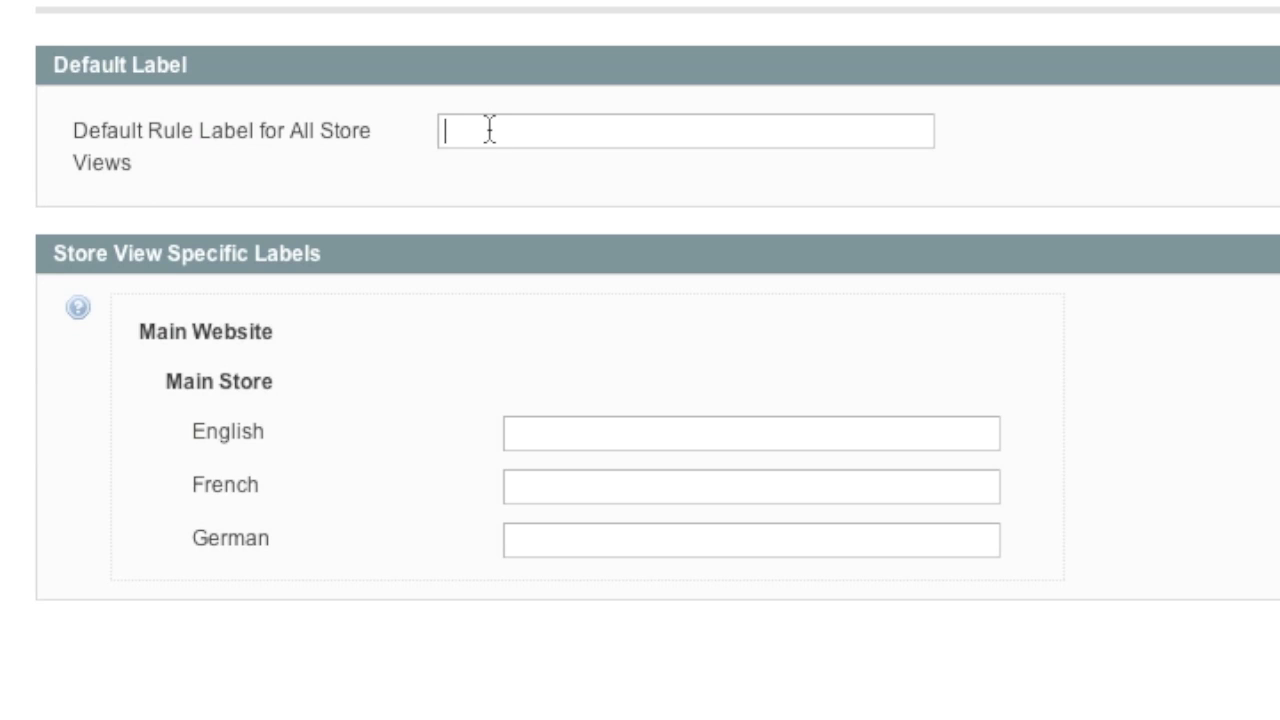
{"action": "type", "text": "50"}
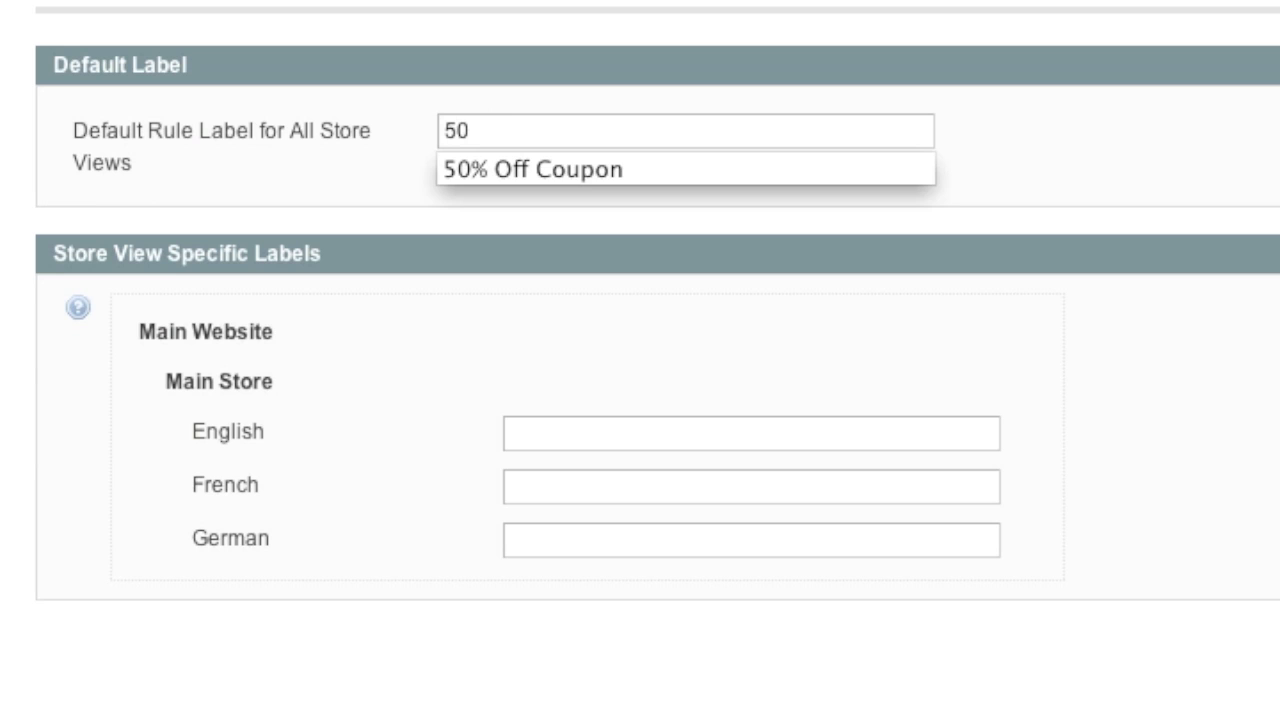
{"action": "type", "text": "% Percento"}
{"action": "key", "text": "BackSpace"}
{"action": "type", "text": "Off Coupon"}
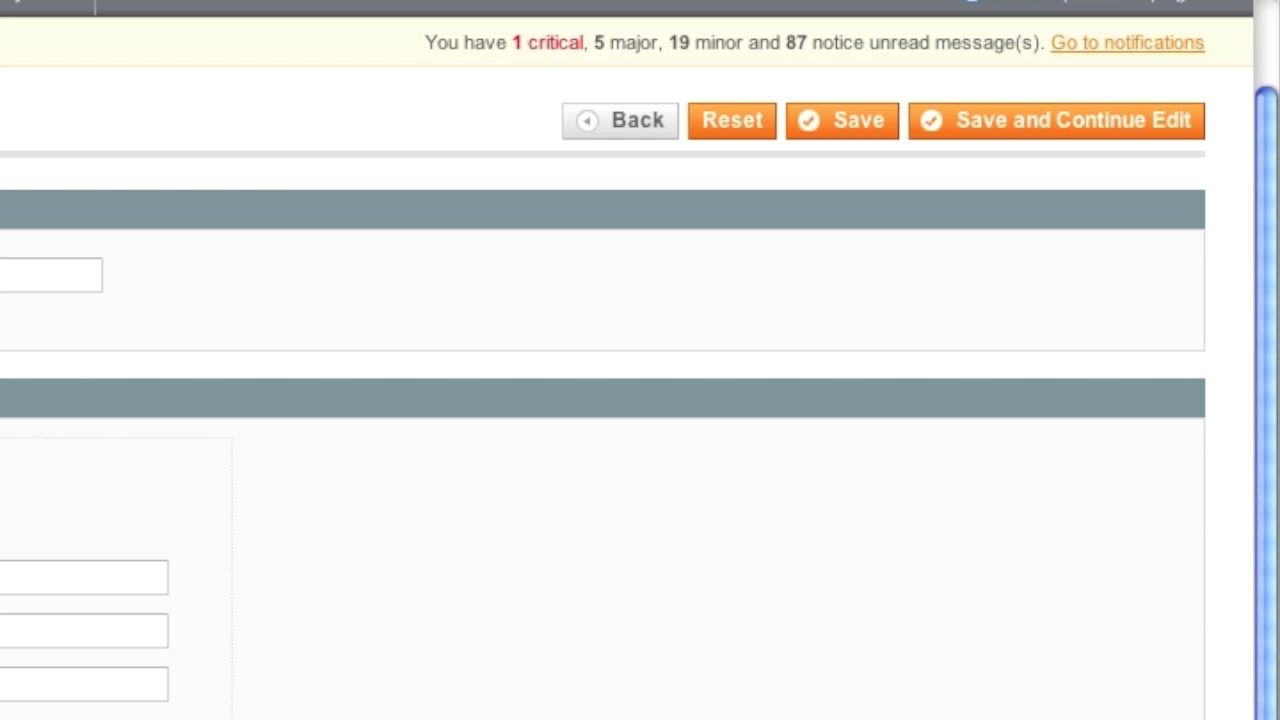
{"action": "left_click", "coordinate": [872, 124]}
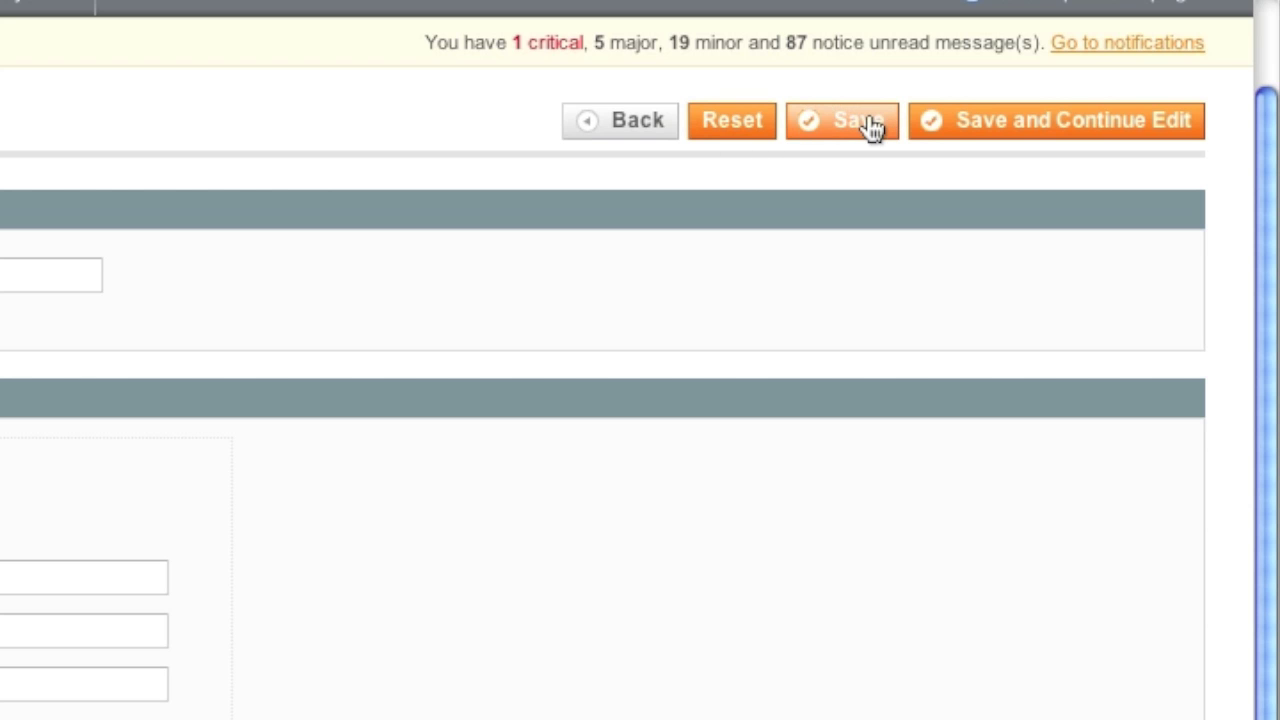
Apply coupon 50PercentOff to the Nine West pump cart for $45.00 off and a $49.99 total.
{"action": "left_click_drag", "start_coordinate": [612, 381], "coordinate": [515, 386]}
{"action": "key", "text": "ctrl+c"}
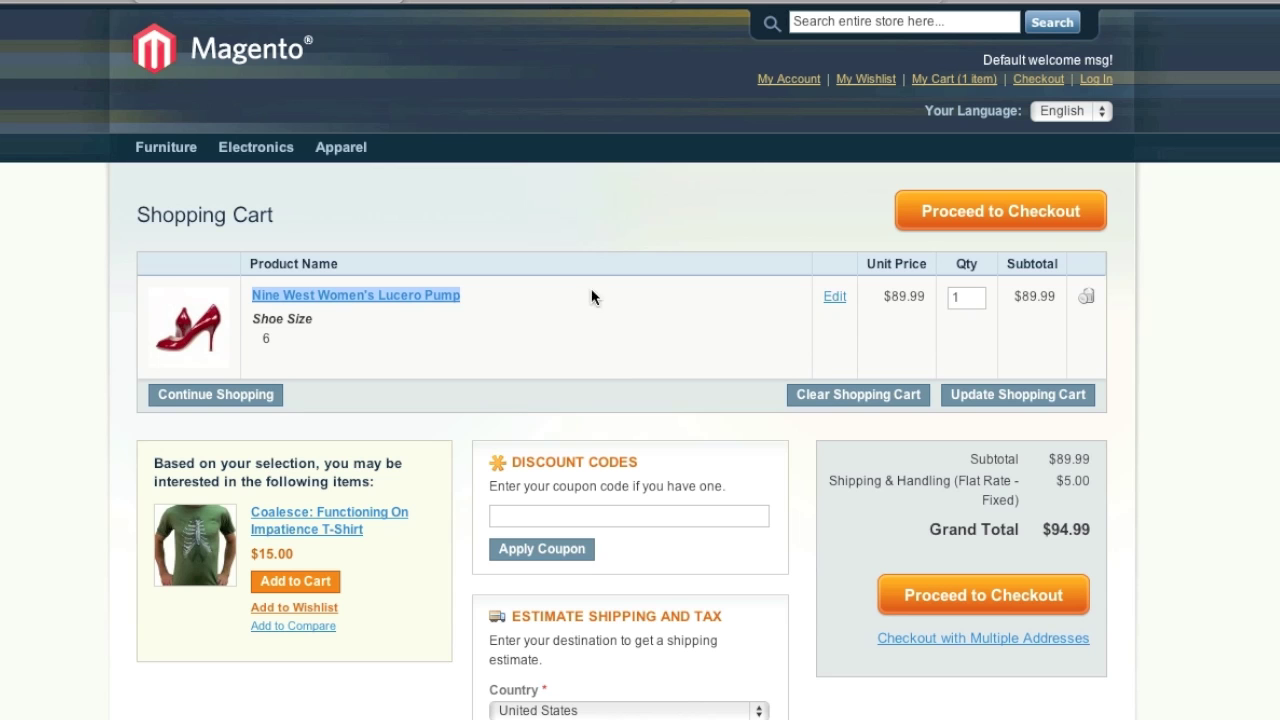
{"action": "left_click", "coordinate": [438, 340]}
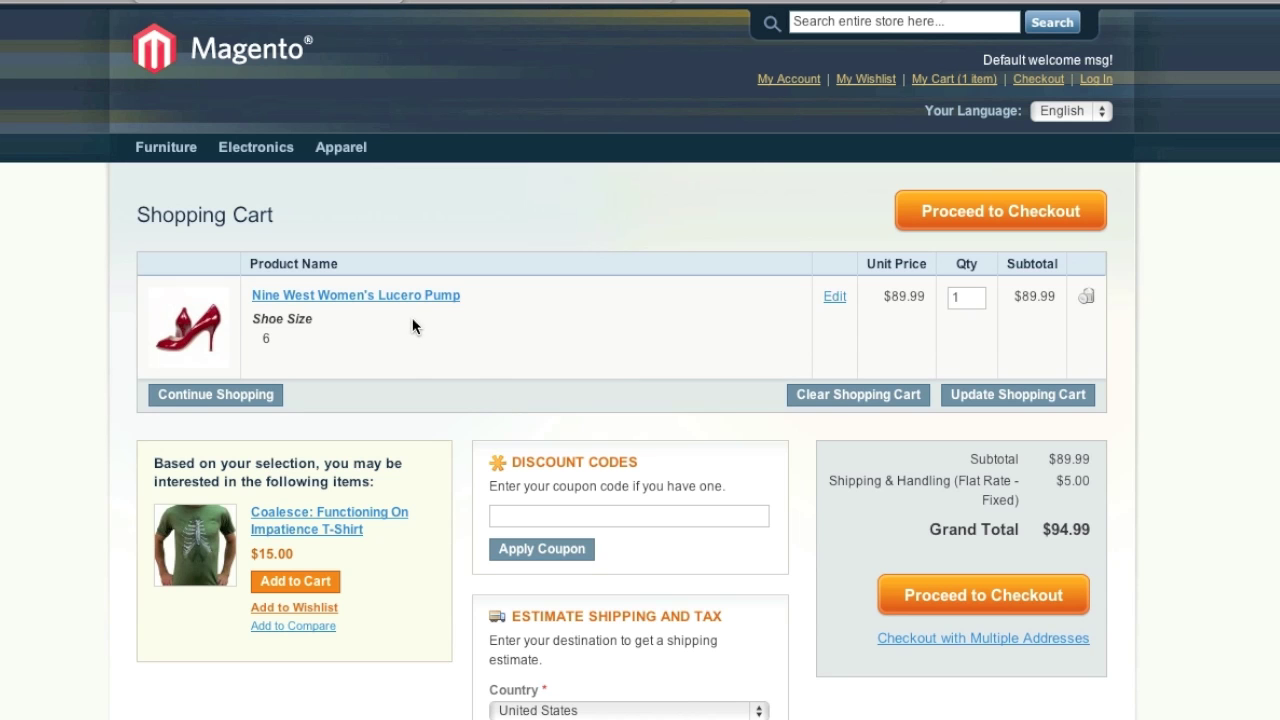
{"action": "scroll", "coordinate": [517, 378], "scroll_direction": "down", "scroll_amount": 1}
{"action": "left_click", "coordinate": [556, 449]}
{"action": "type", "text": "50PercentOff"}
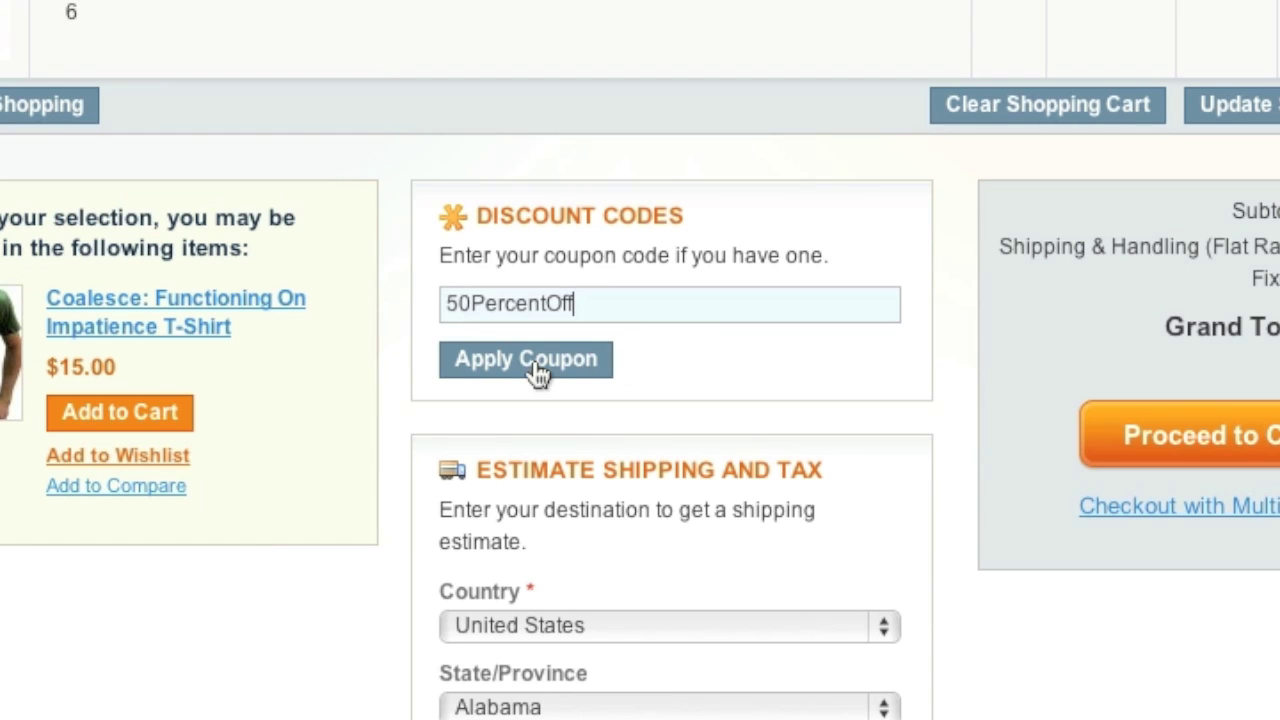
{"action": "left_click", "coordinate": [535, 364]}
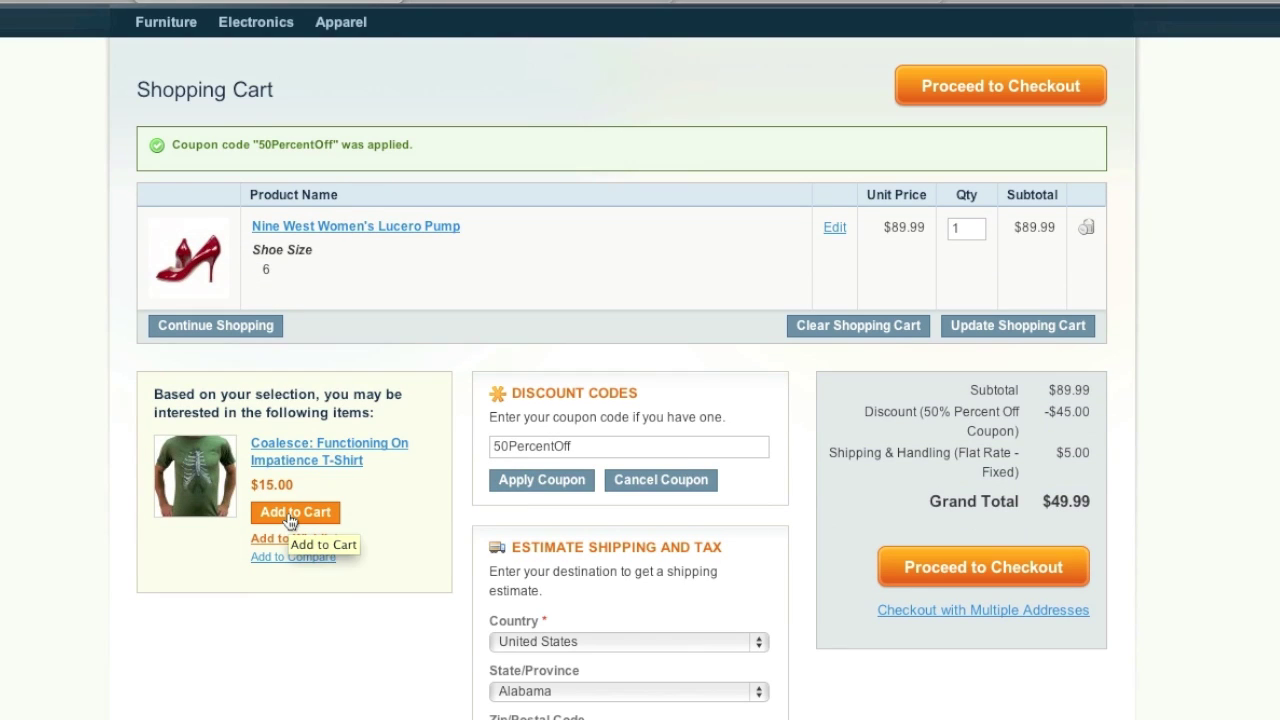
{"action": "left_click", "coordinate": [290, 514]}
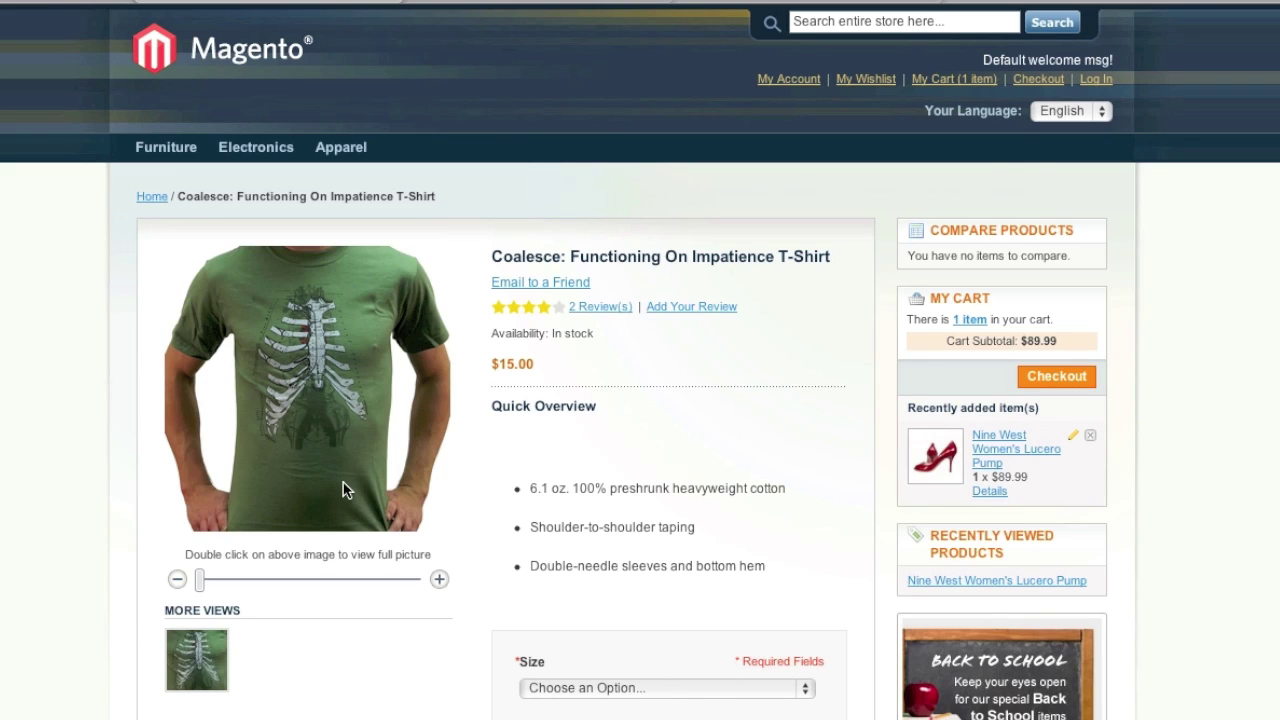
Add the Coalesce T-shirt in size Small to the cart and remove the Nine West pump.
{"action": "scroll", "coordinate": [342, 489], "scroll_direction": "down", "scroll_amount": 3}
{"action": "left_click", "coordinate": [617, 503]}
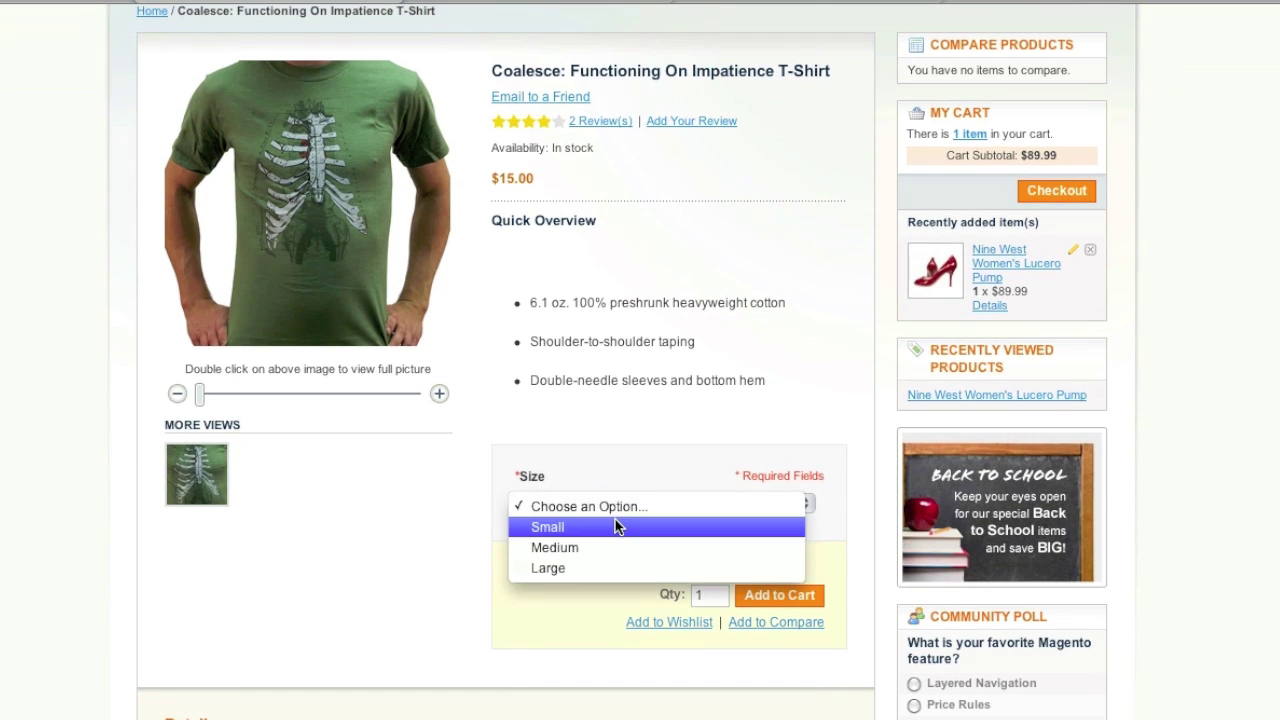
{"action": "left_click", "coordinate": [614, 527]}
{"action": "left_click", "coordinate": [775, 595]}
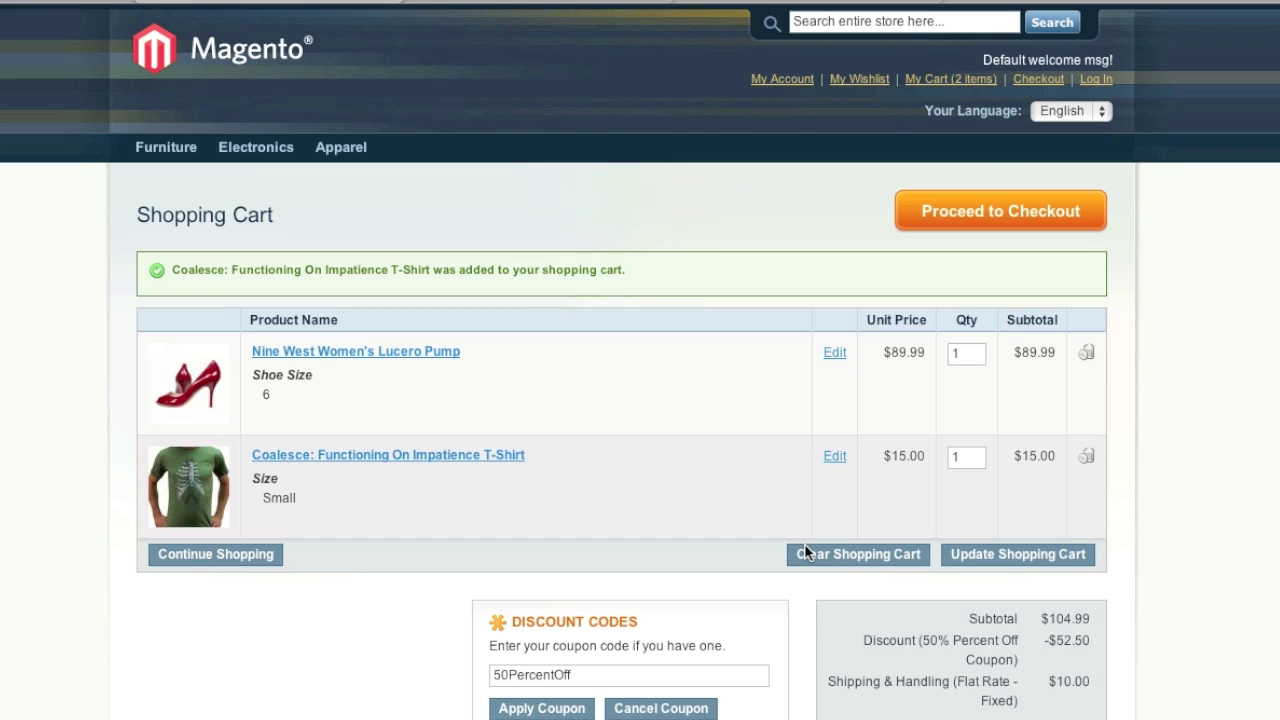
{"action": "scroll", "coordinate": [714, 508], "scroll_direction": "down", "scroll_amount": 1}
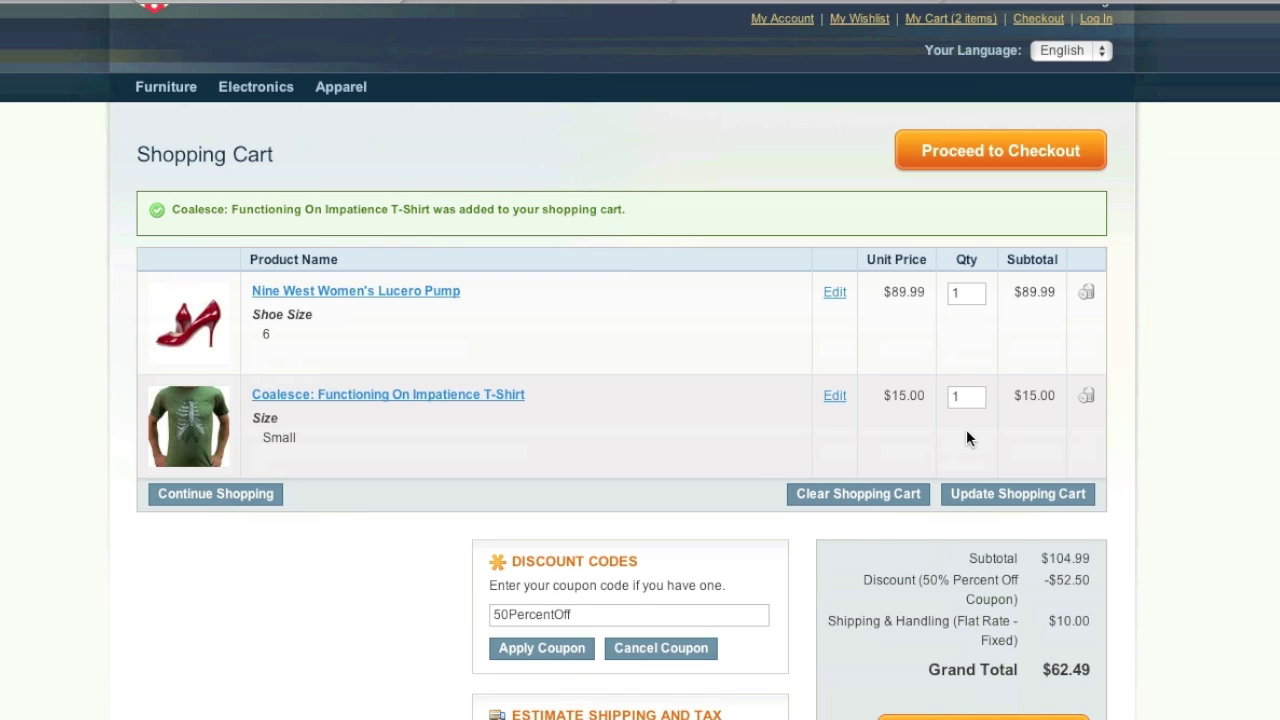
{"action": "left_click", "coordinate": [1086, 298]}
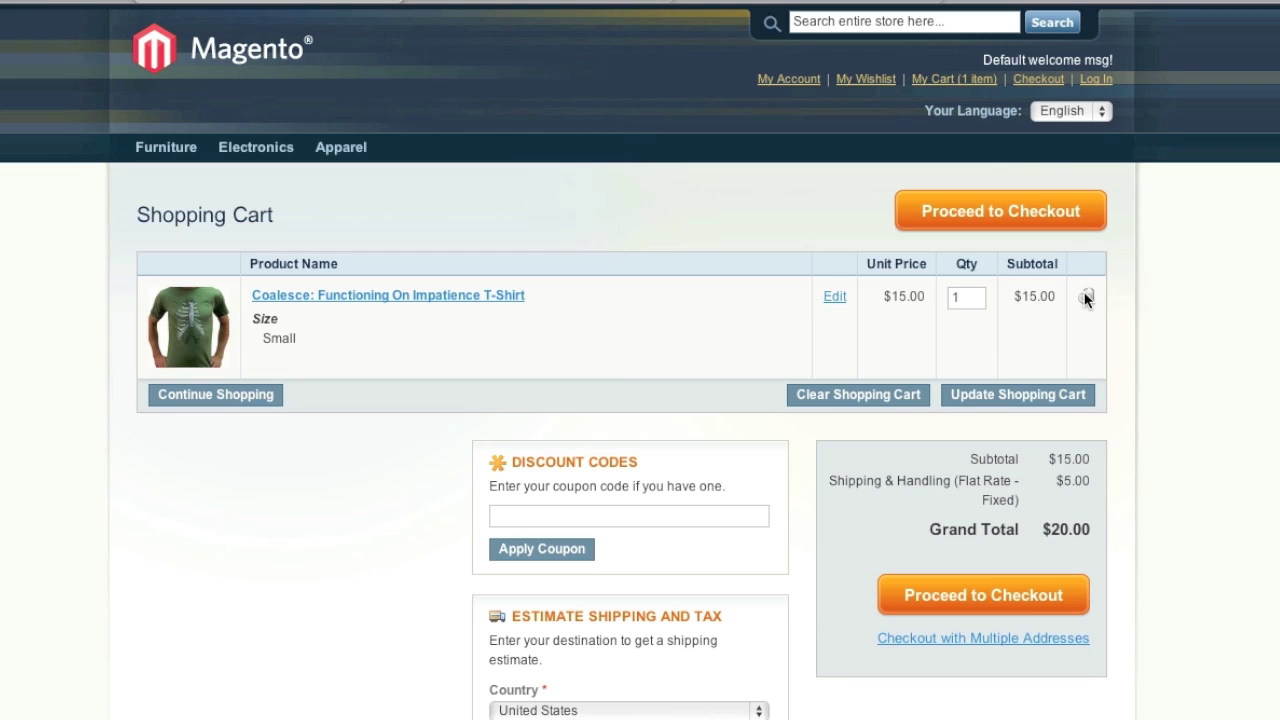
Paste the 50PercentOff coupon code into the cart's discount field and submit it.
{"action": "left_click", "coordinate": [603, 518]}
{"action": "right_click", "coordinate": [601, 518]}
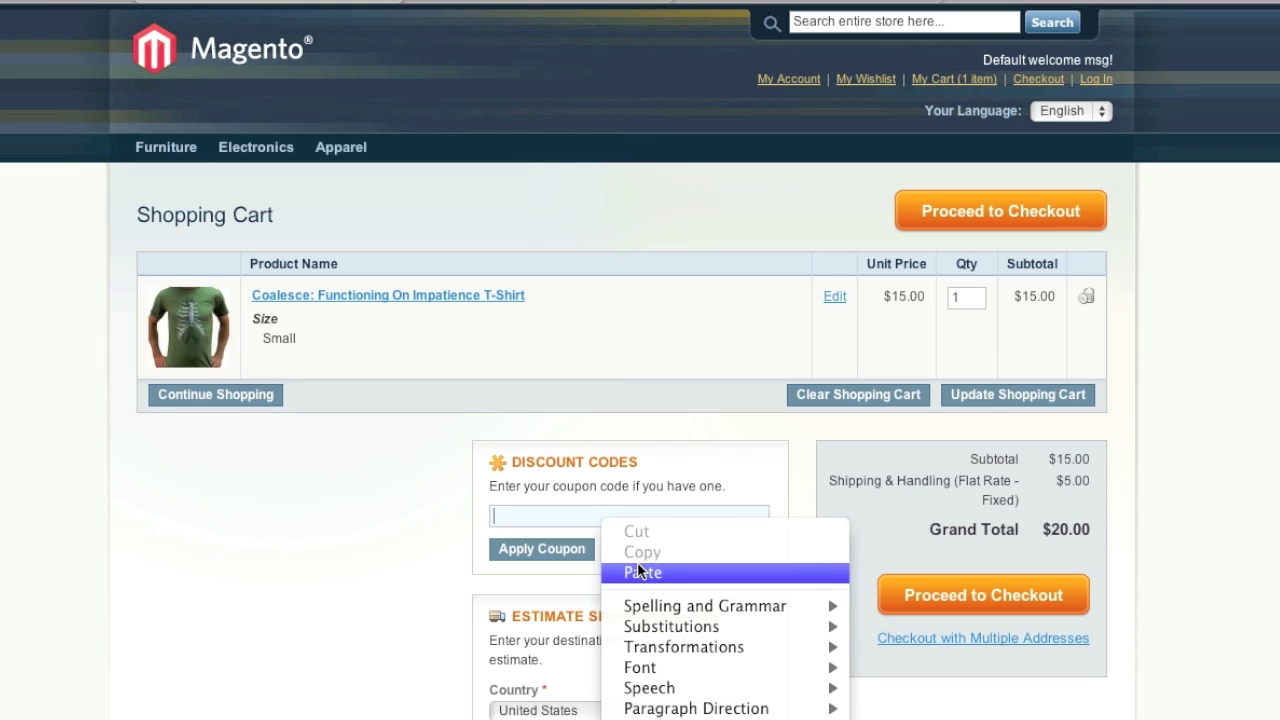
{"action": "left_click", "coordinate": [638, 568]}
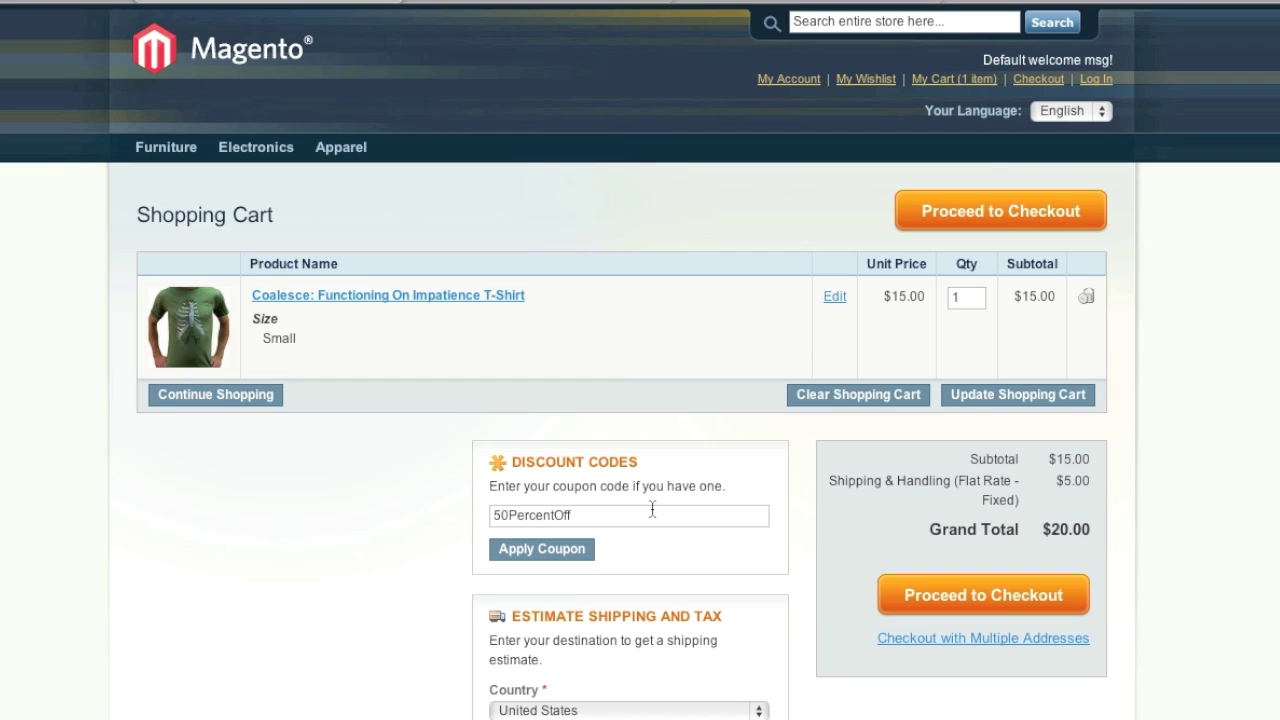
{"action": "key", "text": "Return"}
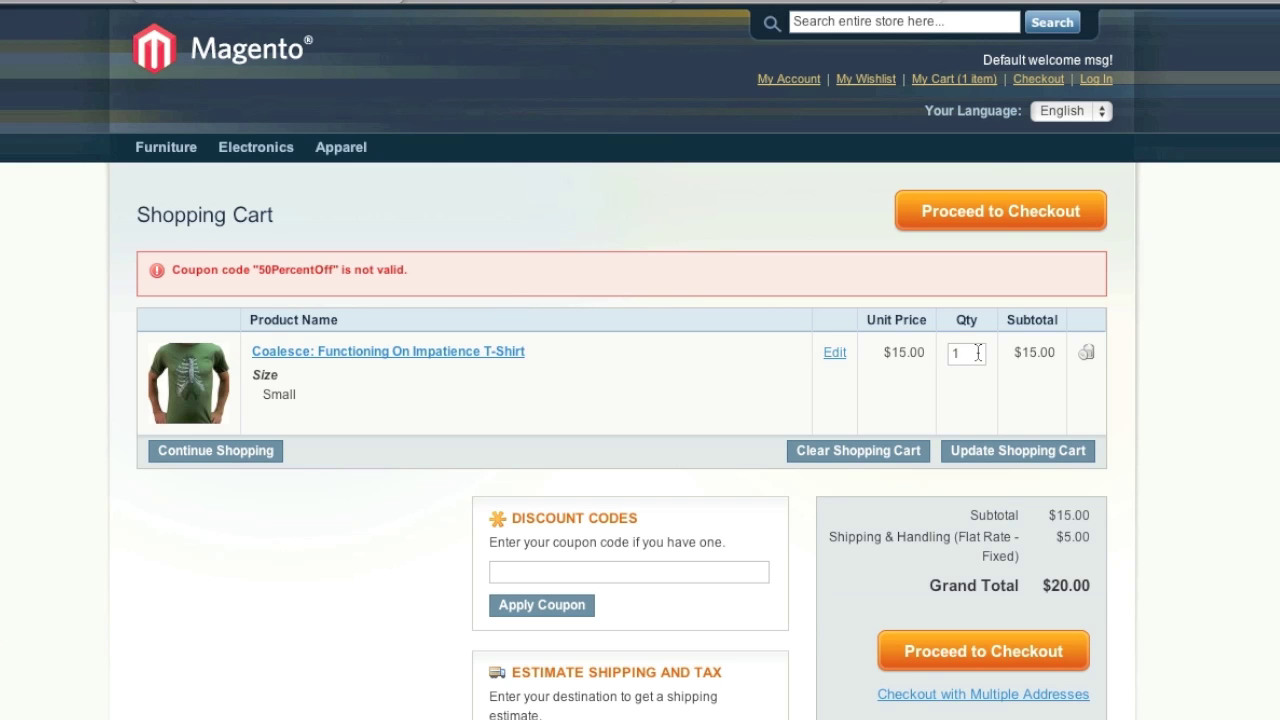
Change the T-shirt quantity to 2, update the cart, and reapply coupon 50PercentOff.
{"action": "double_click", "coordinate": [978, 352]}
{"action": "type", "text": "2"}
{"action": "left_click", "coordinate": [994, 450]}
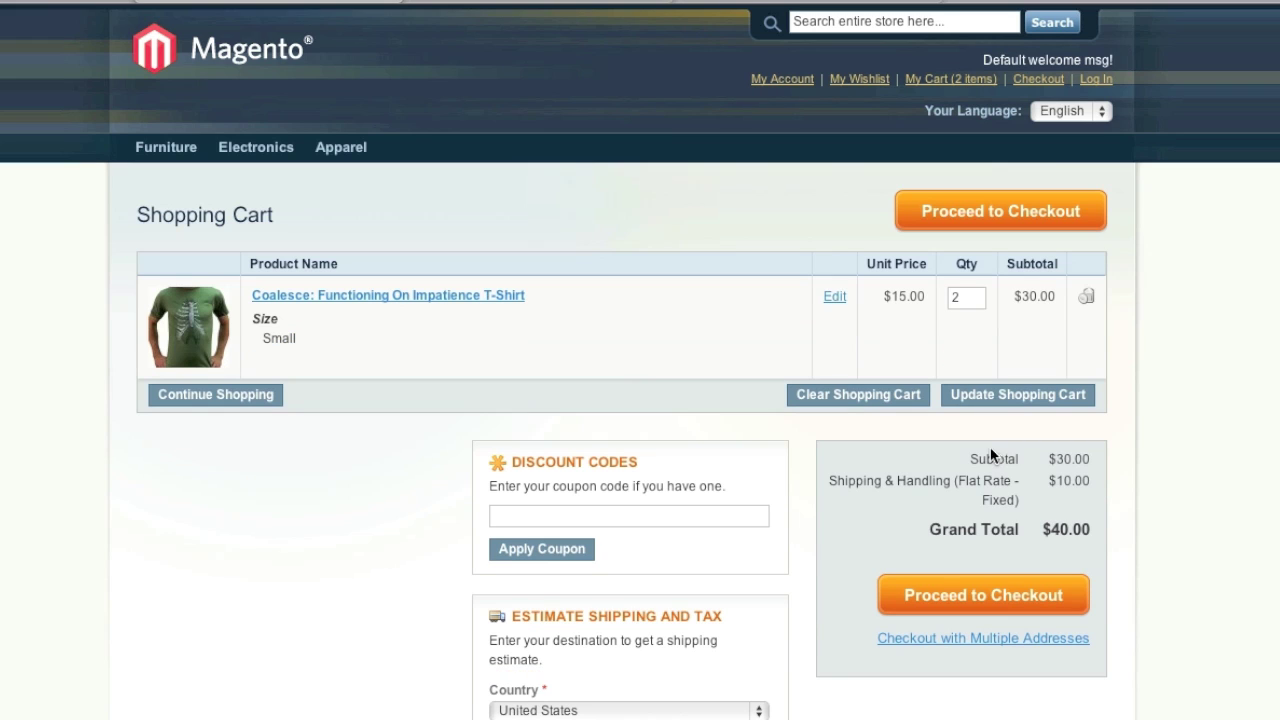
{"action": "right_click", "coordinate": [632, 522]}
{"action": "left_click", "coordinate": [665, 572]}
{"action": "left_click", "coordinate": [562, 550]}
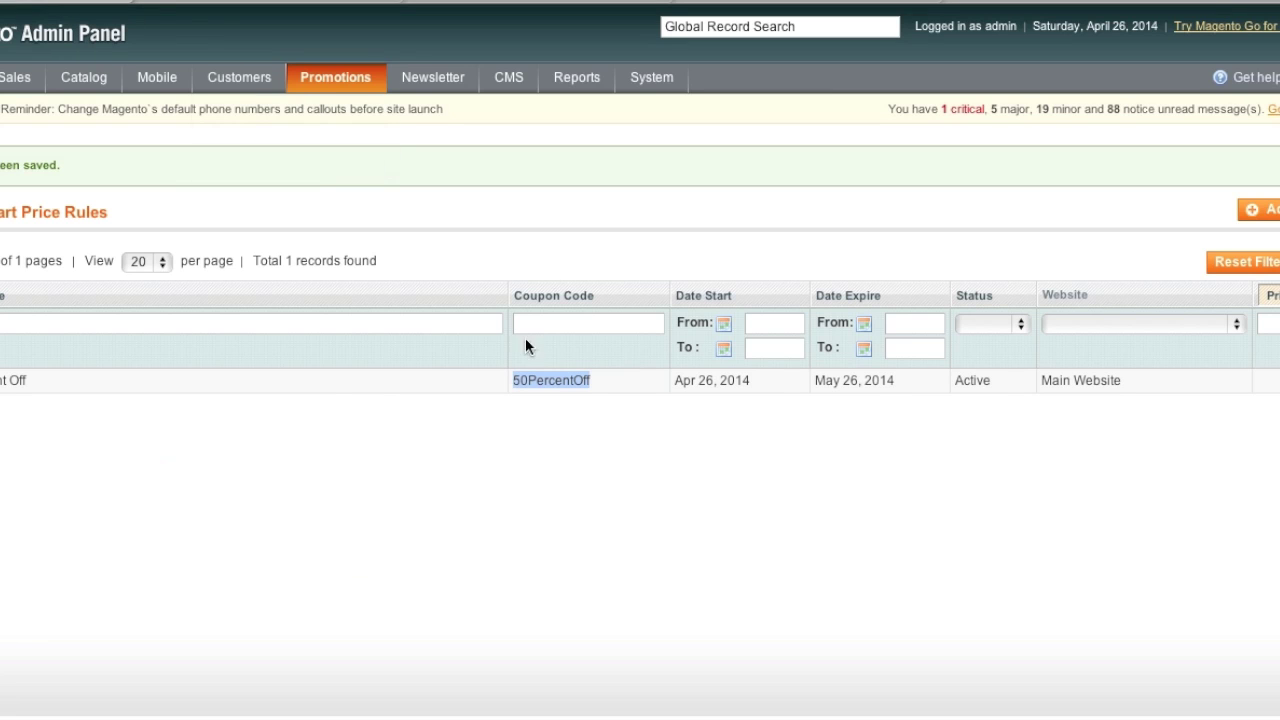
Delete the quantity, Color Red, product name and item-found conditions from the 50 Percent Off rule, then save.
{"action": "left_click", "coordinate": [328, 392]}
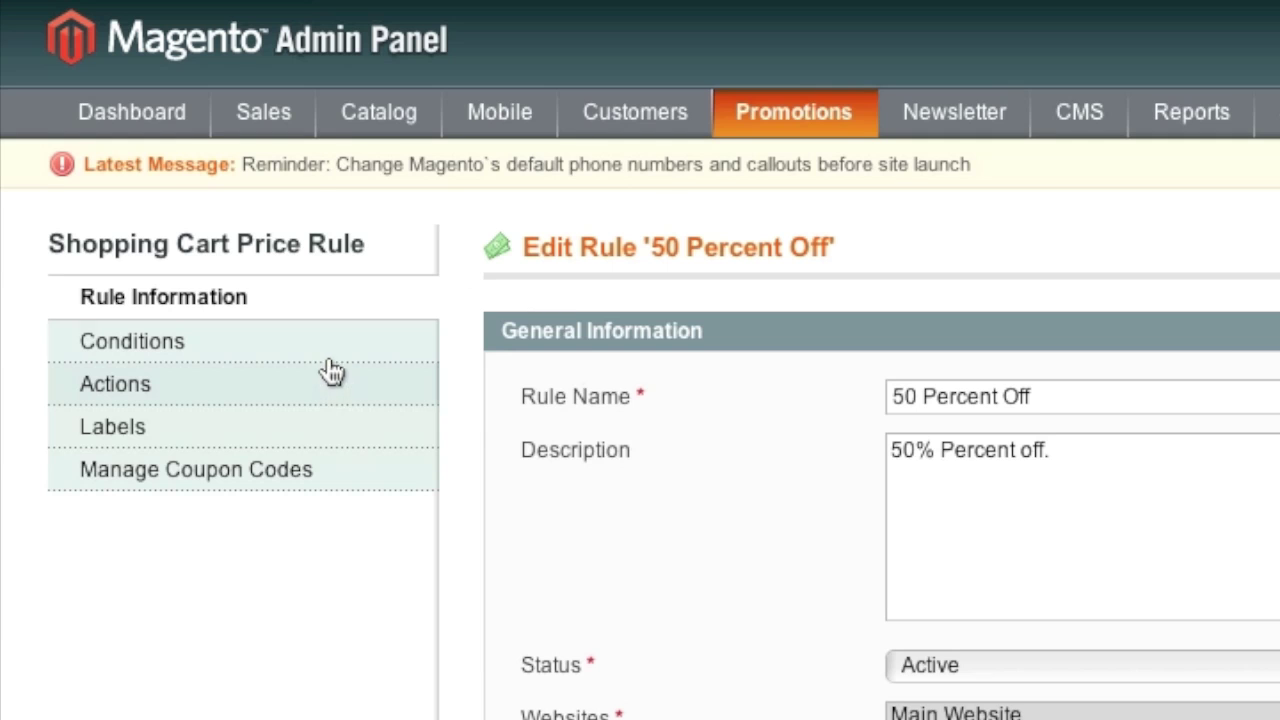
{"action": "left_click", "coordinate": [50, 219]}
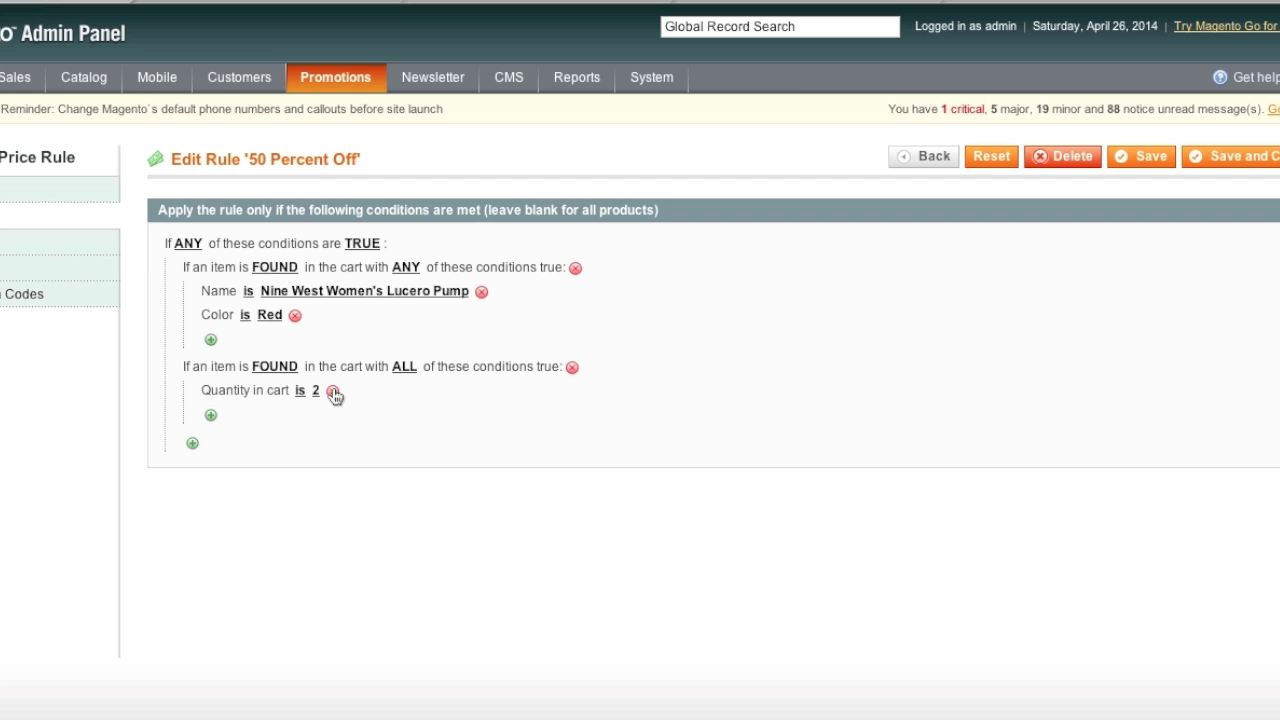
{"action": "left_click", "coordinate": [333, 391]}
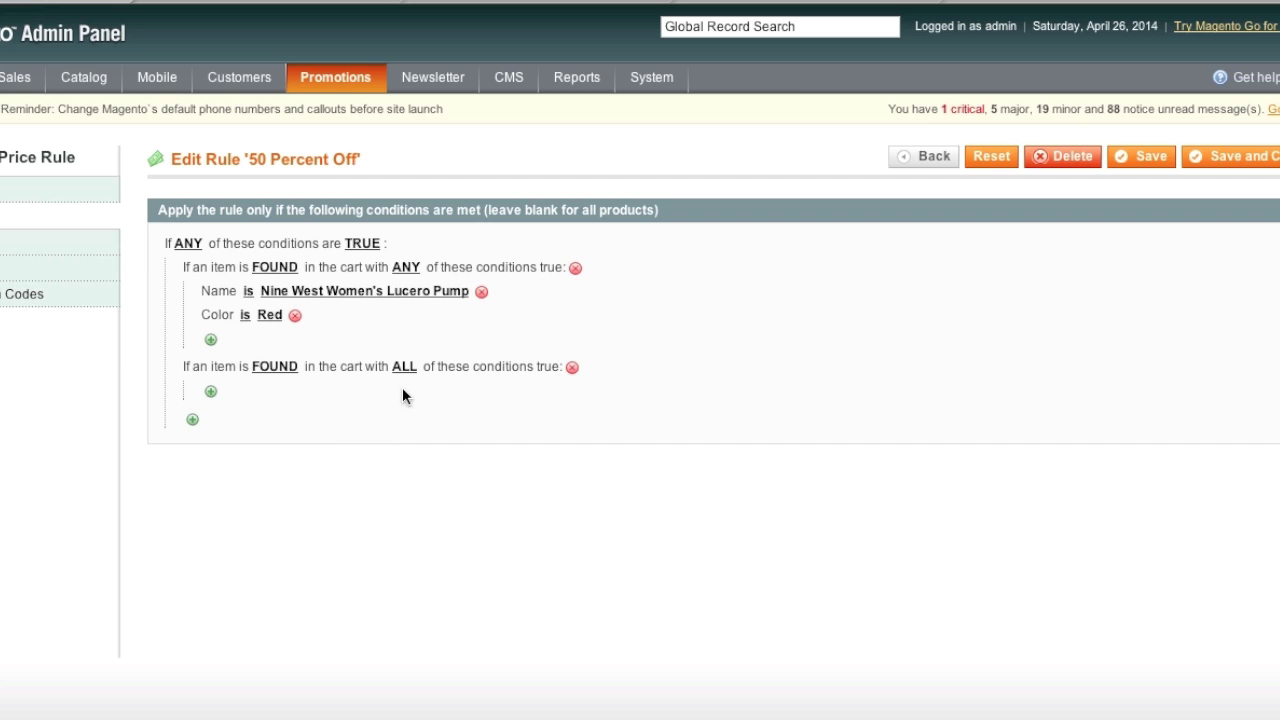
{"action": "left_click", "coordinate": [573, 368]}
{"action": "left_click", "coordinate": [294, 315]}
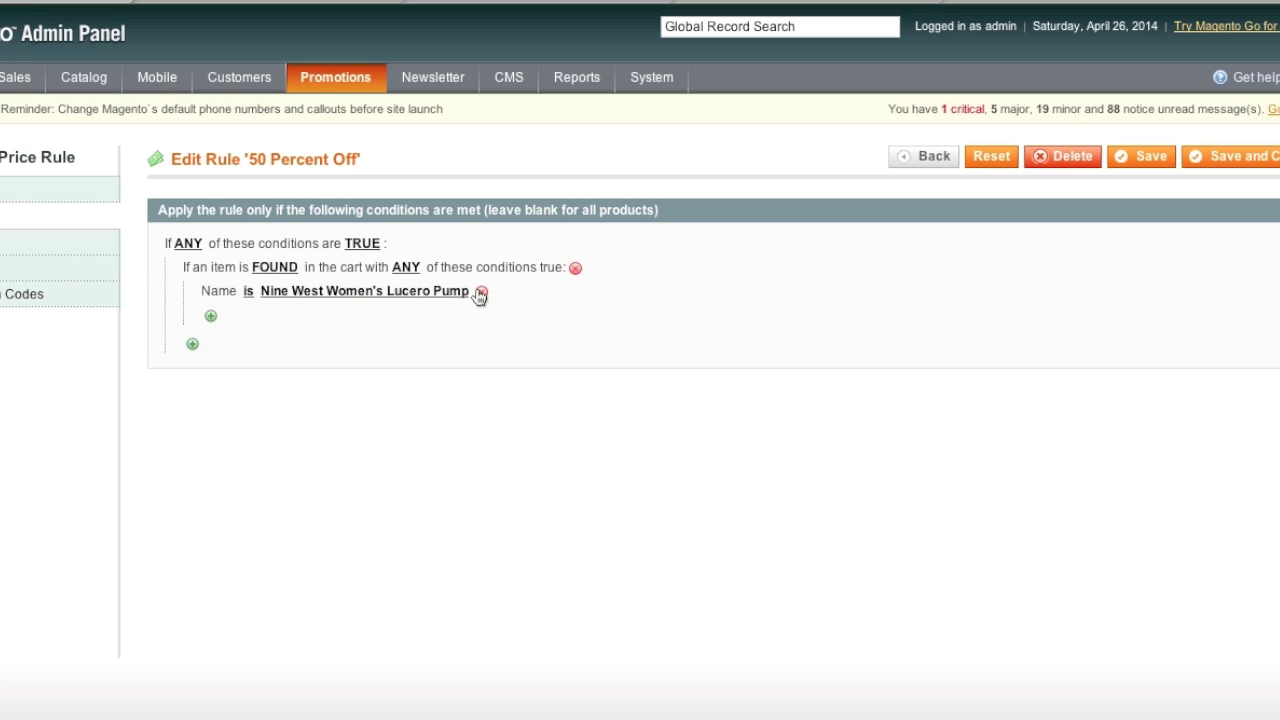
{"action": "left_click", "coordinate": [480, 292]}
{"action": "left_click", "coordinate": [575, 268]}
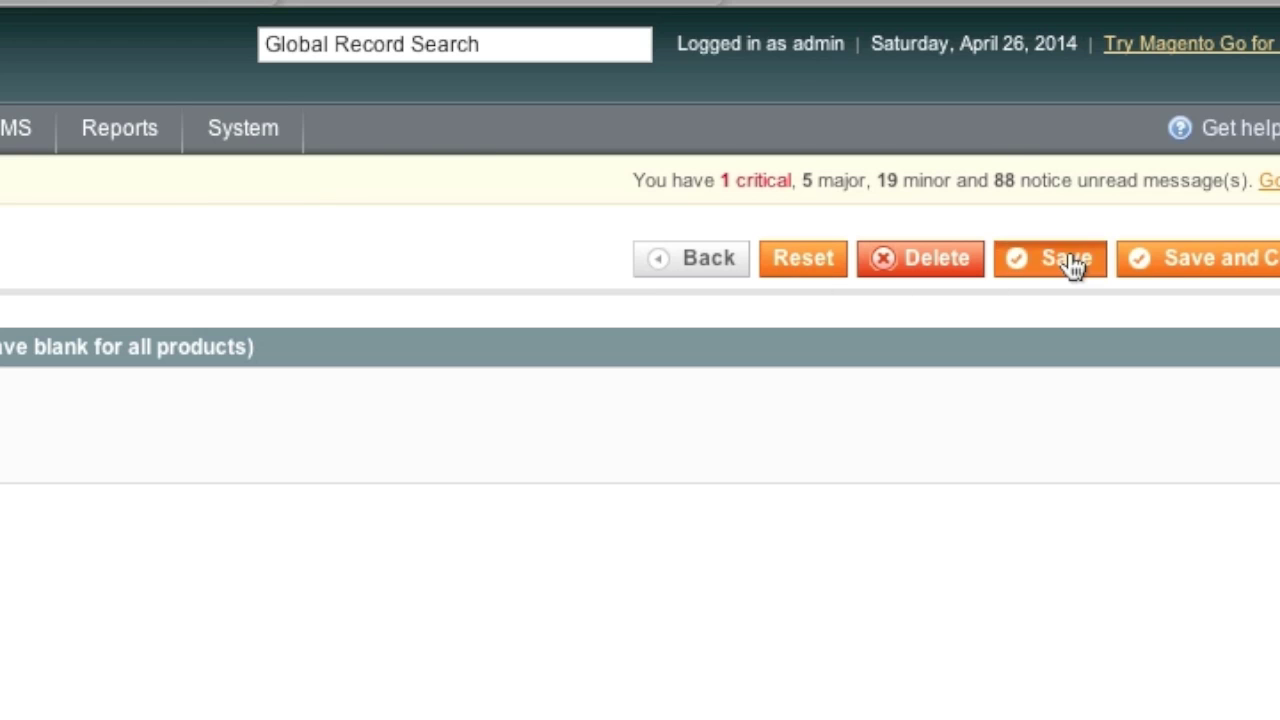
{"action": "left_click", "coordinate": [1150, 157]}
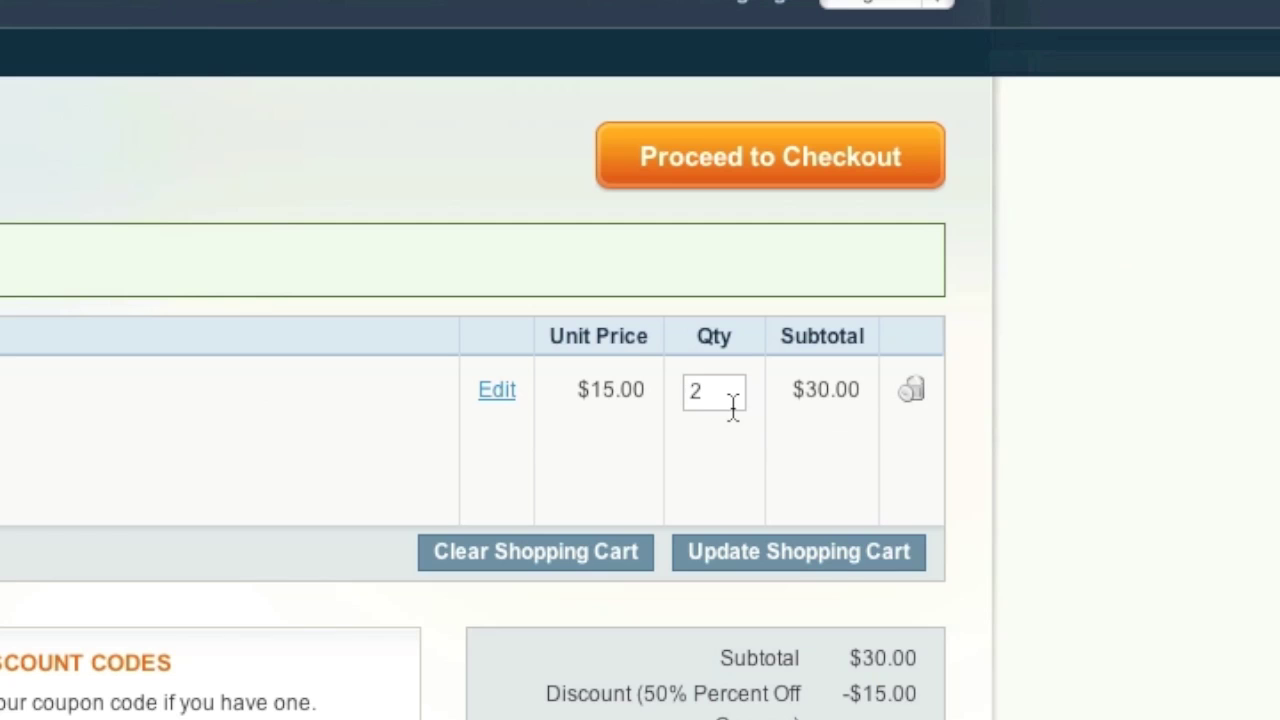
Set the T-shirt quantity back to 1 and update the cart, now $7.50 off.
{"action": "double_click", "coordinate": [977, 355]}
{"action": "type", "text": "1"}
{"action": "left_click", "coordinate": [746, 561]}
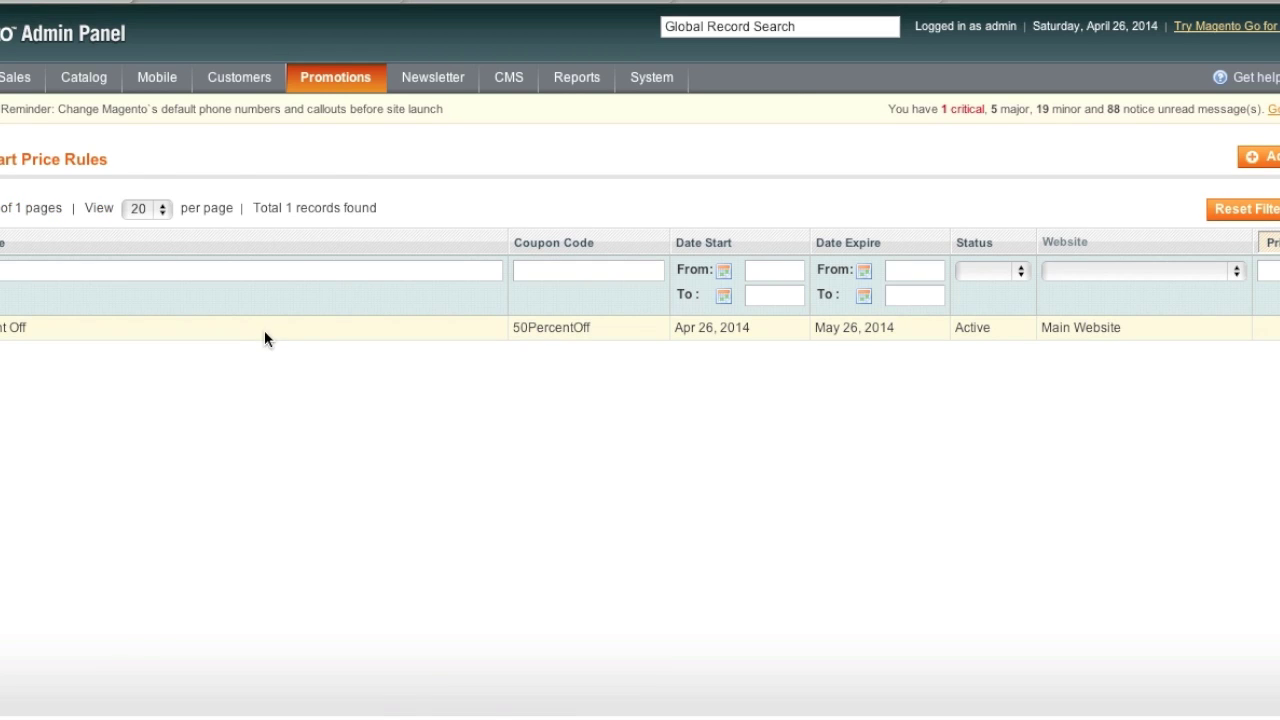
Set Apply to Shipping Amount to Yes in the 50 Percent Off rule's actions.
{"action": "left_click", "coordinate": [264, 330]}
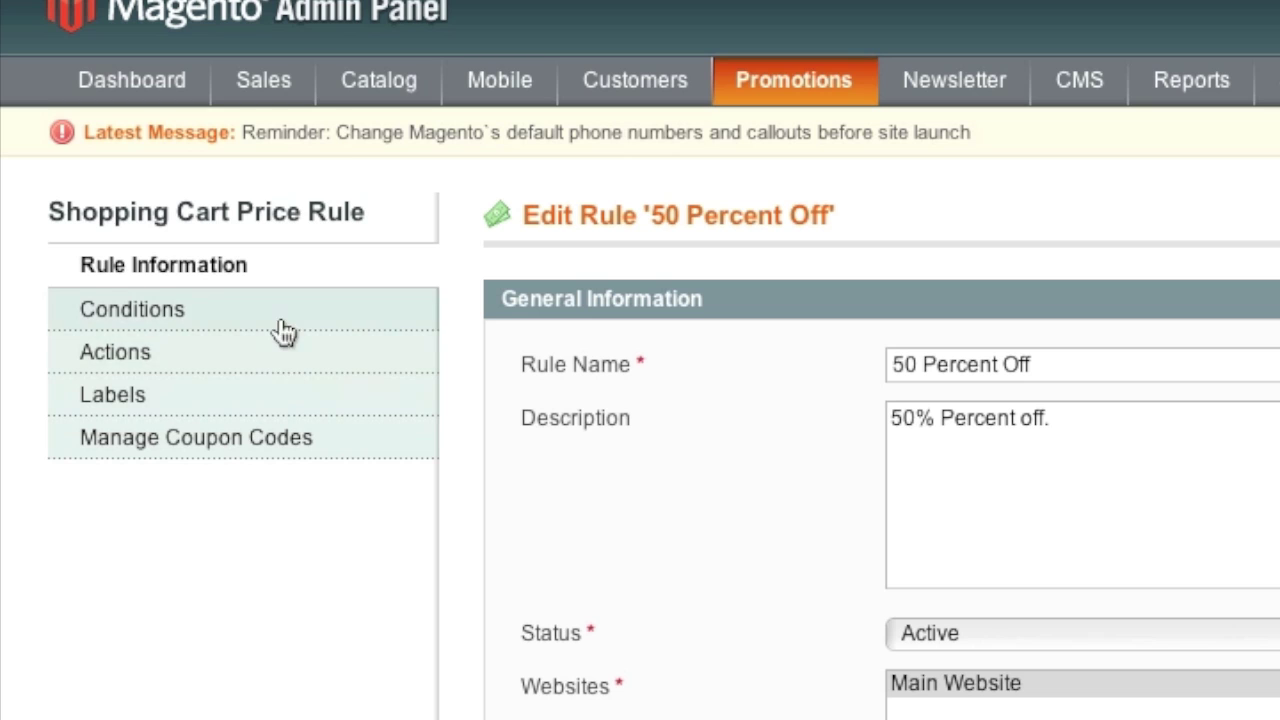
{"action": "left_click", "coordinate": [284, 357]}
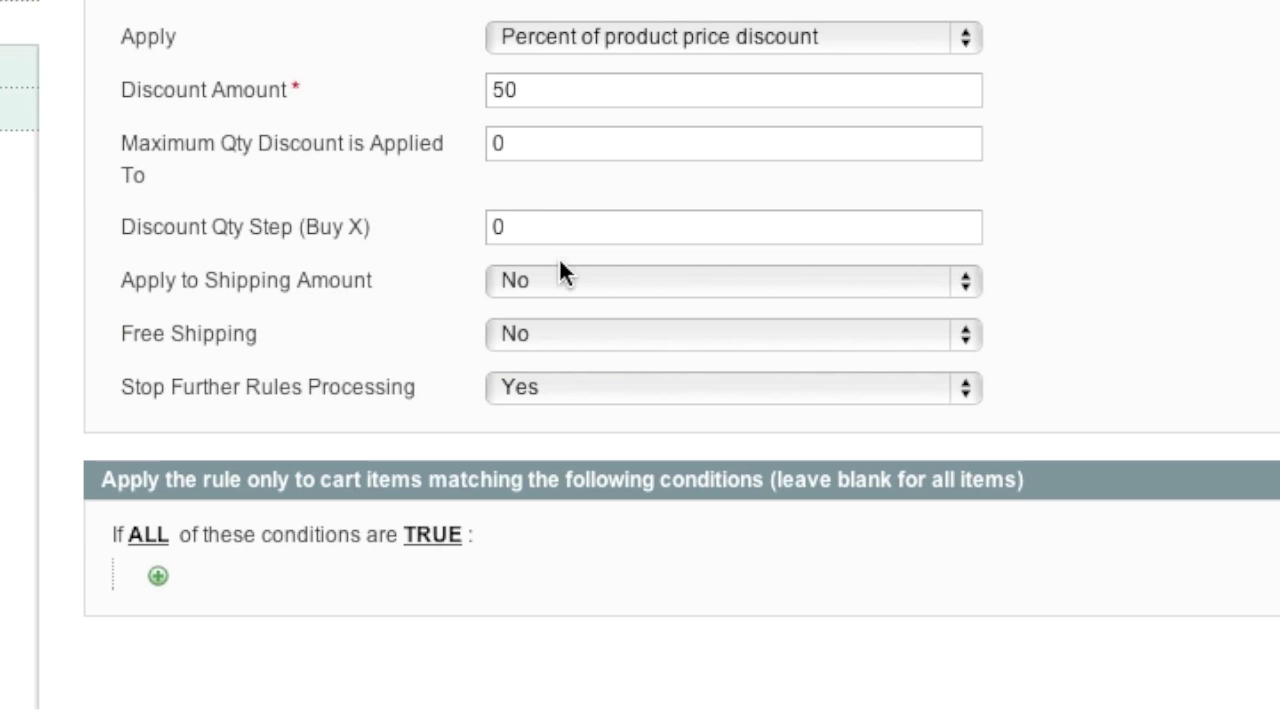
{"action": "left_click", "coordinate": [972, 608]}
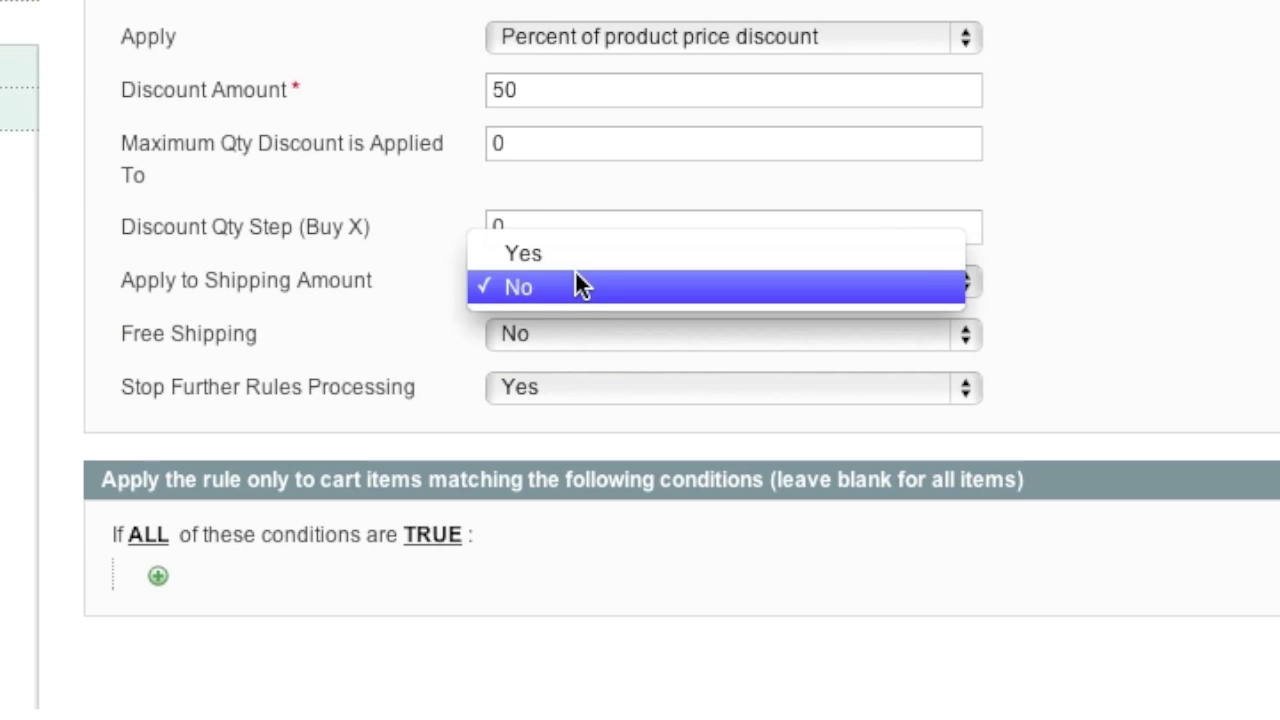
{"action": "left_click", "coordinate": [580, 260]}
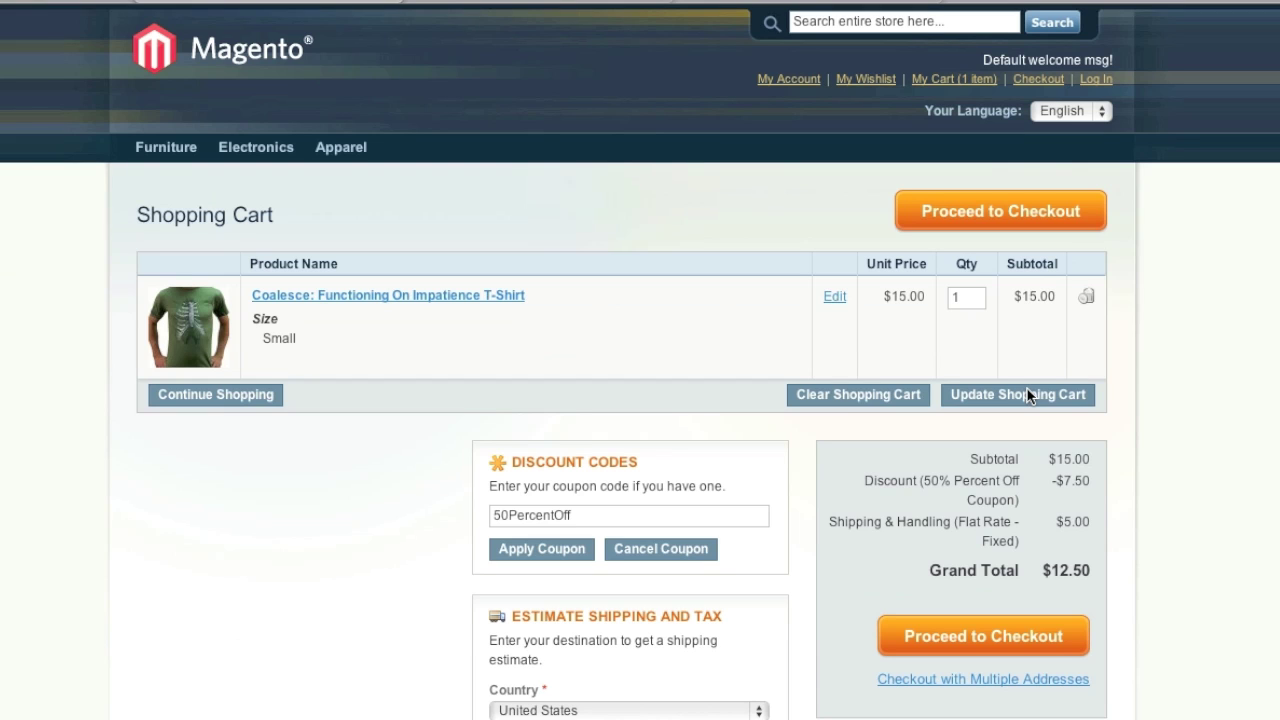
Update the storefront cart so the 50PercentOff discount recalculates with the shipping change.
{"action": "left_click", "coordinate": [1026, 392]}
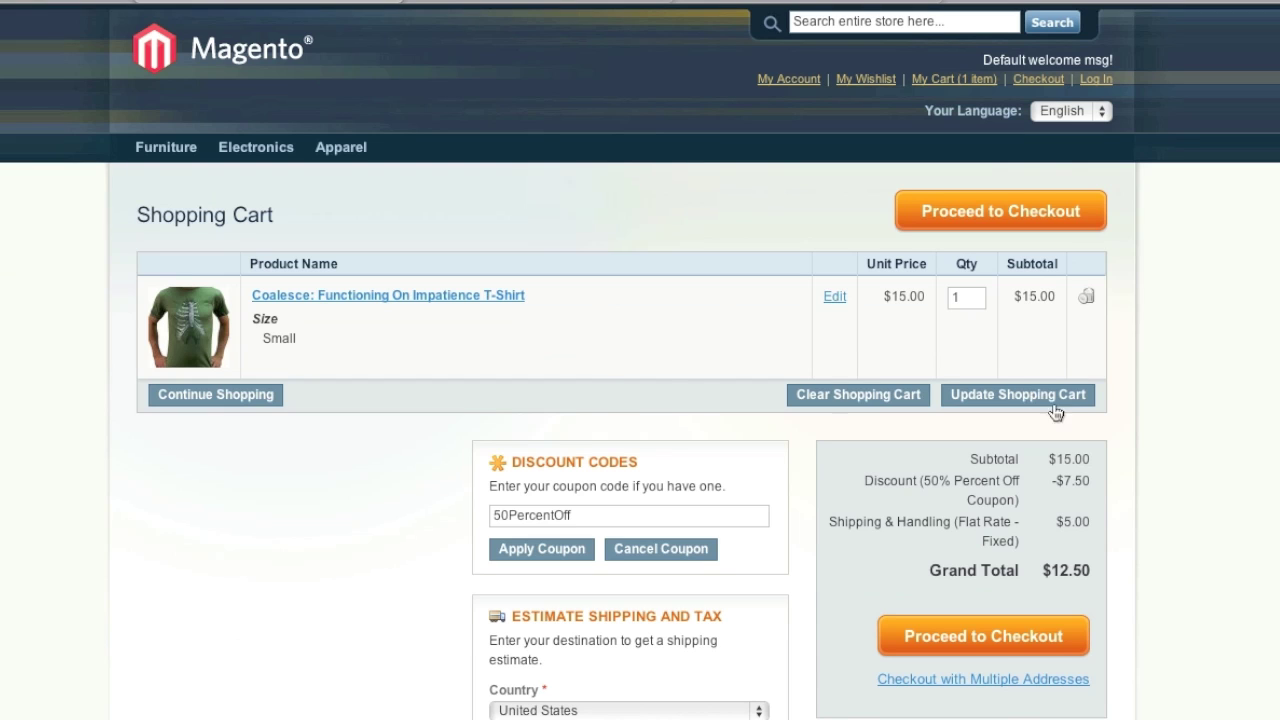